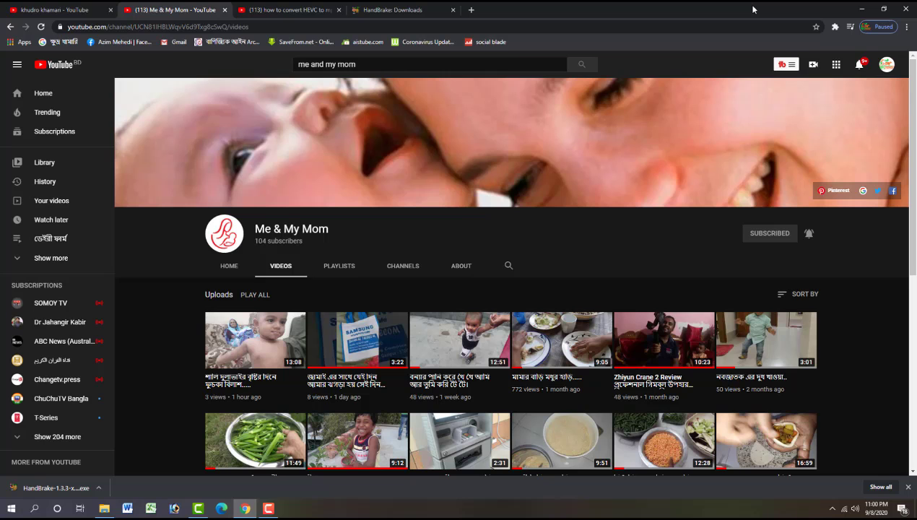
# - Minimize the browser, refresh the desktop, and open New folder (3)
pyautogui.click(862, 9)
pyautogui.rightClick(560, 184)
pyautogui.click(583, 215)
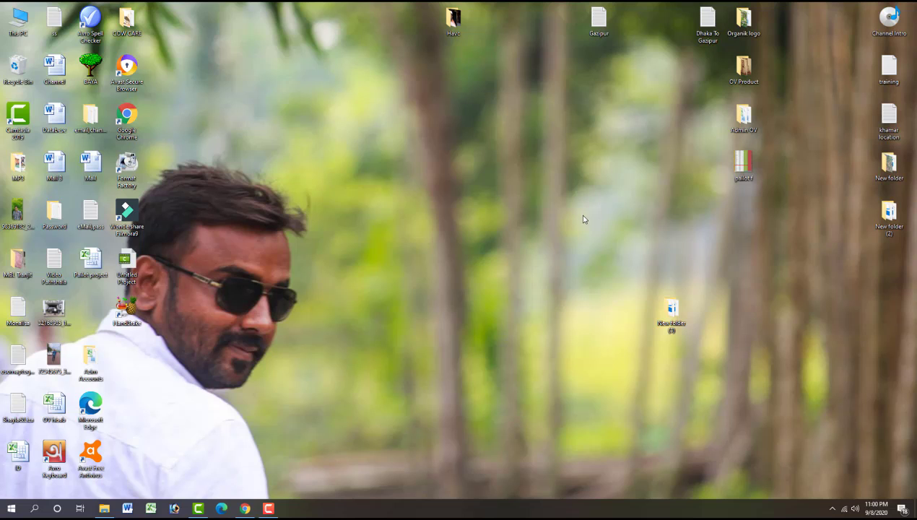
pyautogui.doubleClick(674, 309)
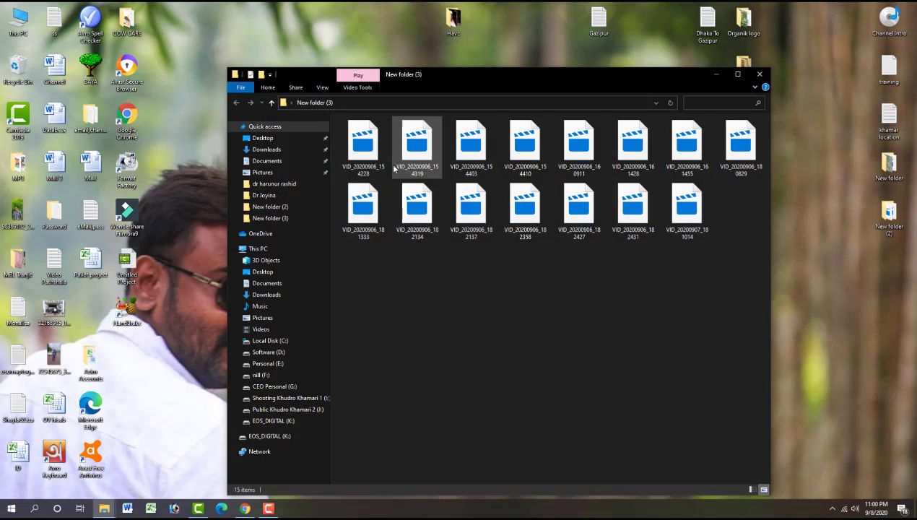
# - Try to play VID_20200906_154228 from about 13 seconds in, decline the HEVC codec offer, and close the player
pyautogui.doubleClick(370, 156)
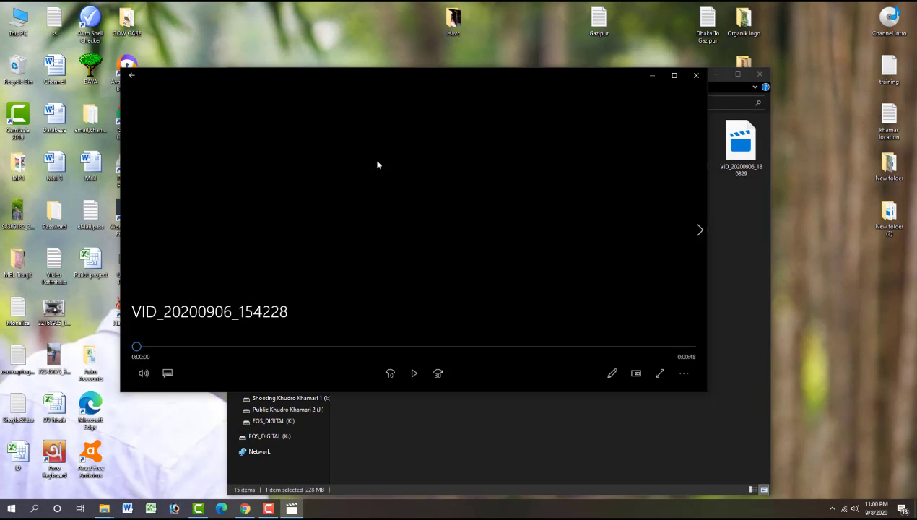
pyautogui.moveTo(137, 350); pyautogui.dragTo(292, 351)
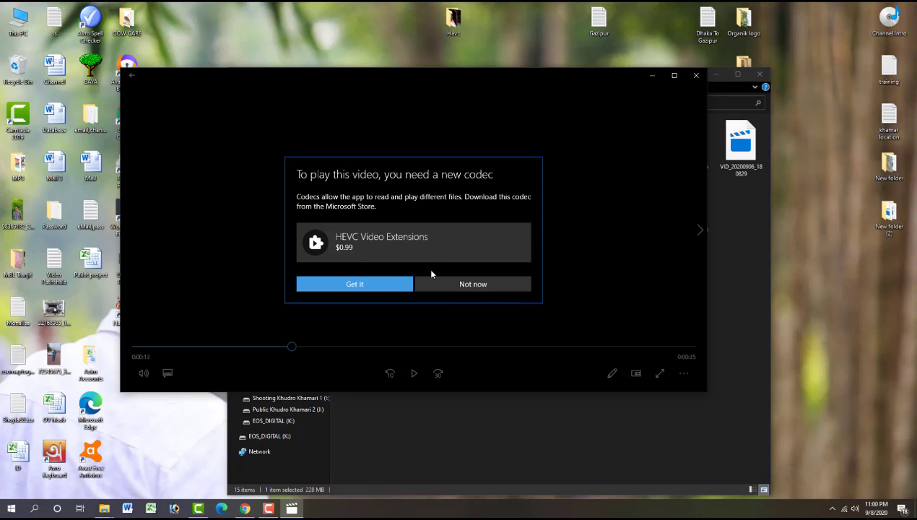
pyautogui.click(459, 287)
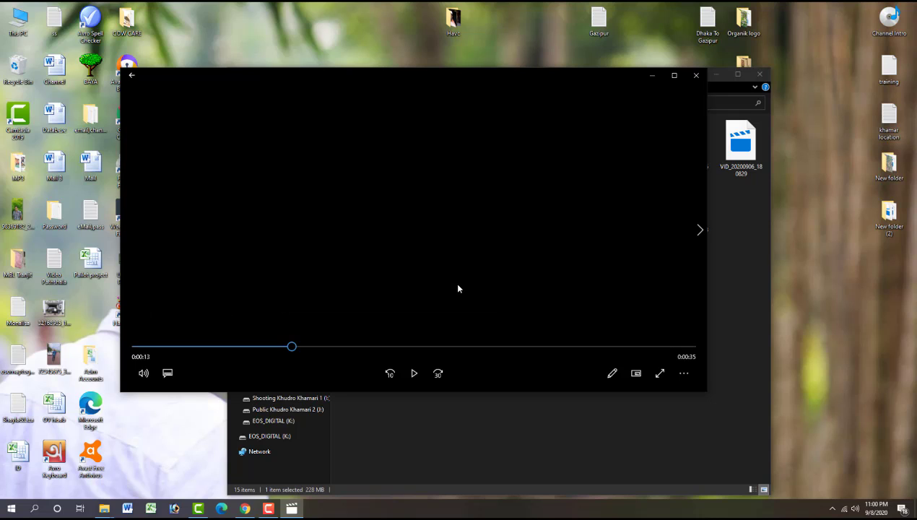
pyautogui.click(477, 265)
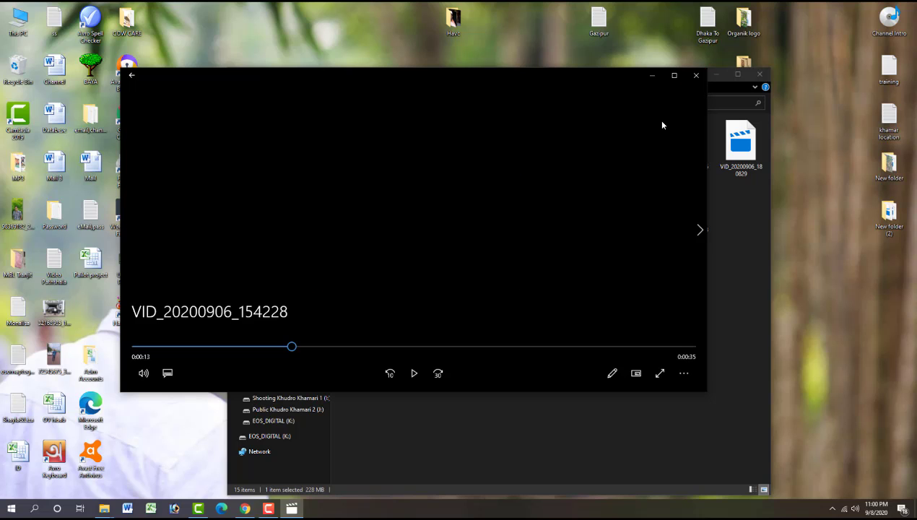
pyautogui.click(695, 76)
pyautogui.click(439, 307)
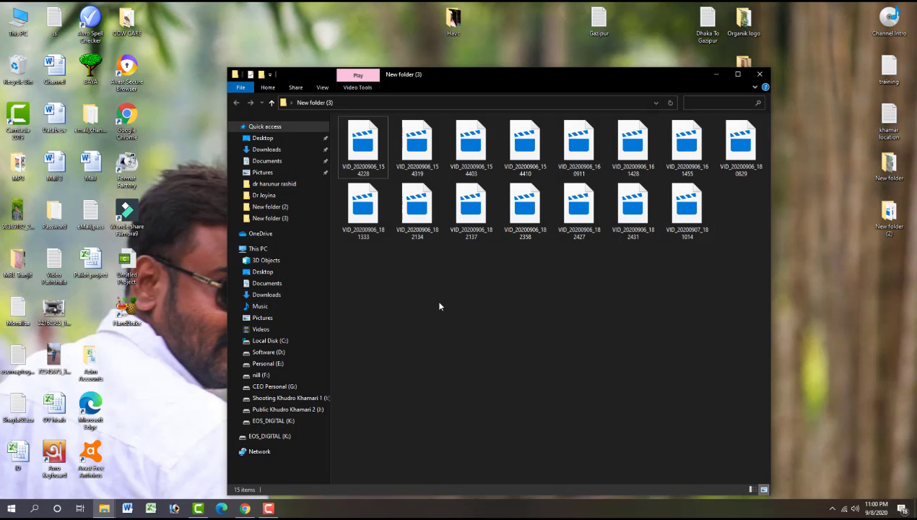
pyautogui.doubleClick(363, 144)
pyautogui.click(696, 75)
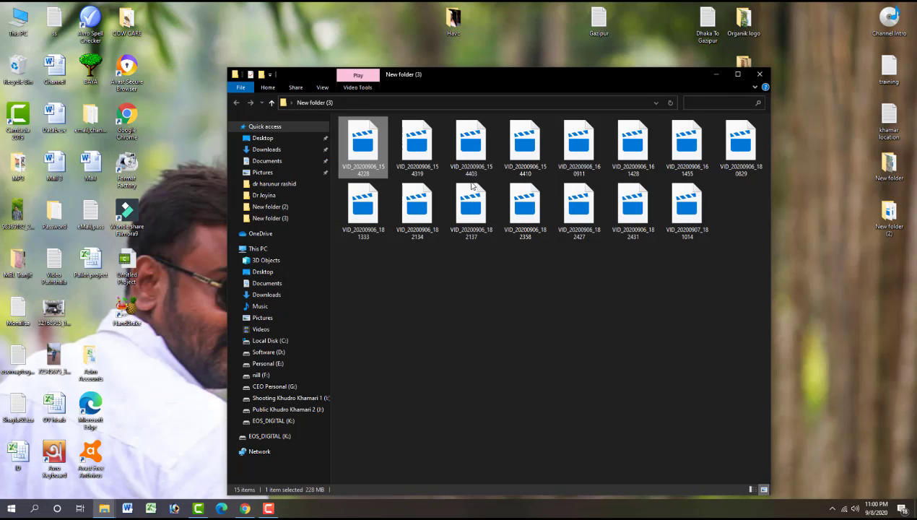
pyautogui.moveTo(463, 79); pyautogui.dragTo(426, 62)
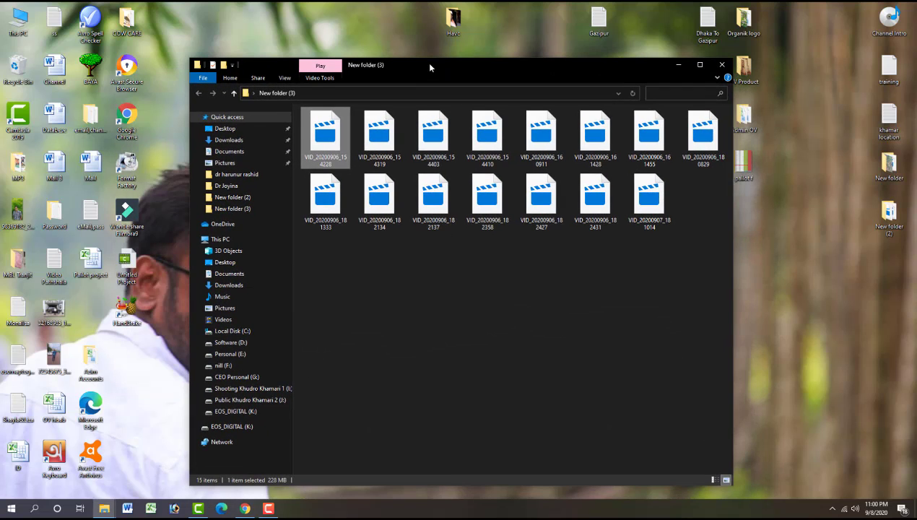
pyautogui.rightClick(259, 30)
pyautogui.click(275, 58)
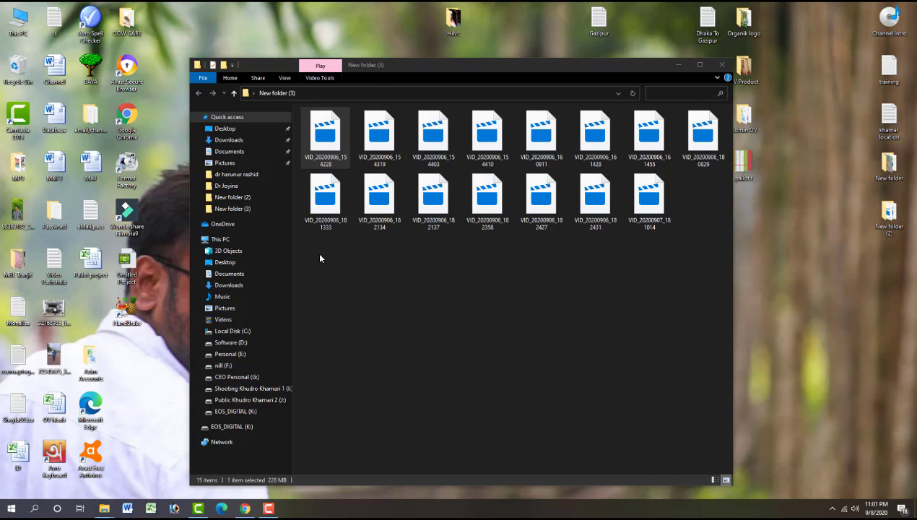
pyautogui.moveTo(321, 258); pyautogui.dragTo(617, 145)
pyautogui.rightClick(553, 274)
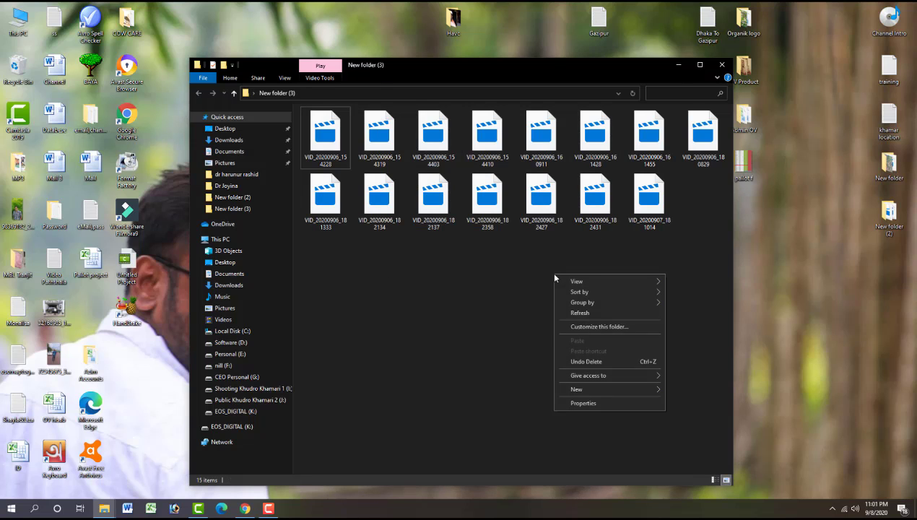
pyautogui.click(577, 315)
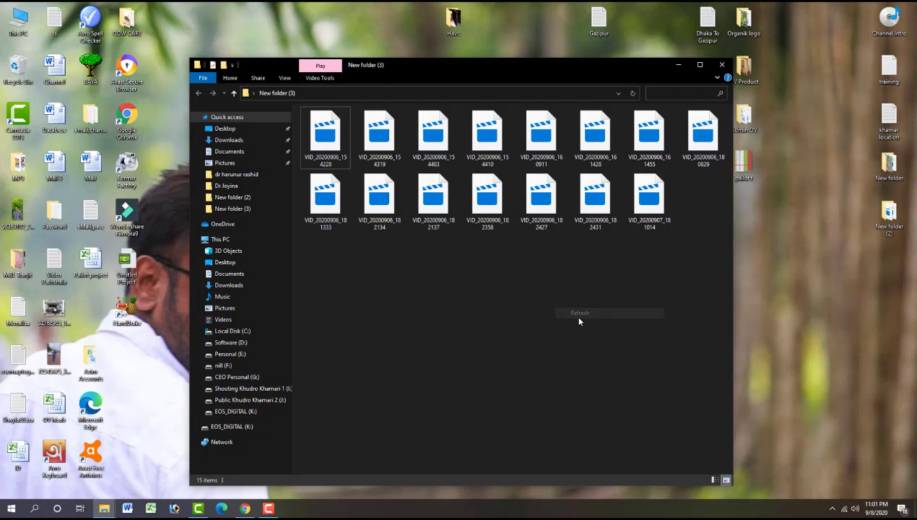
# - Switch to Camtasia and import VID_20200906_154319 from New folder (3) on the Desktop into the media bin
pyautogui.click(198, 509)
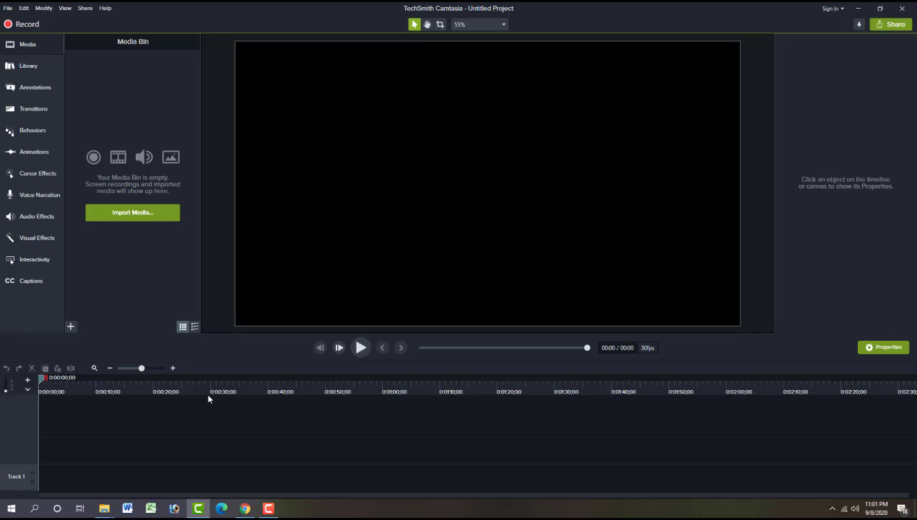
pyautogui.click(119, 214)
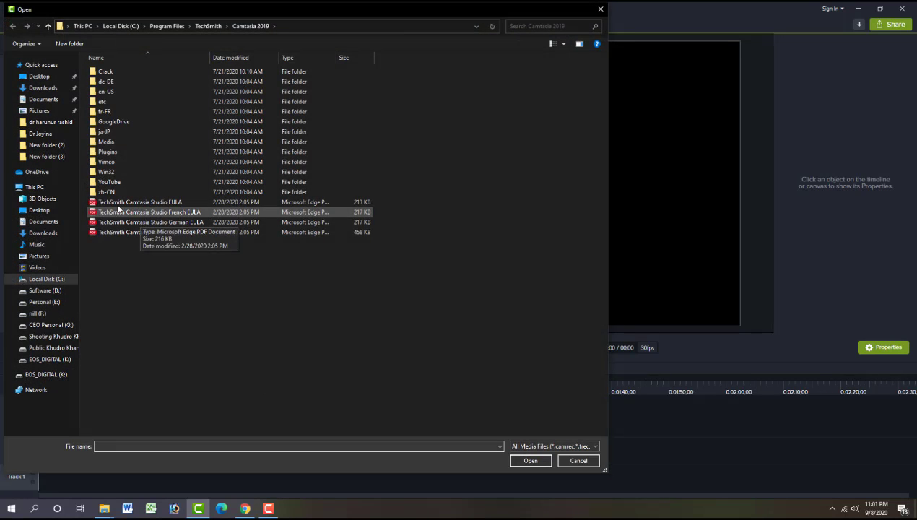
pyautogui.click(31, 78)
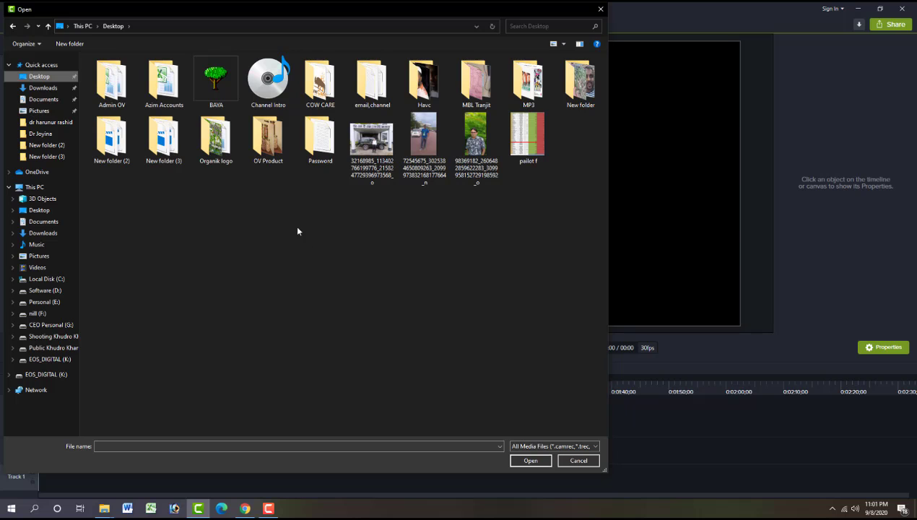
pyautogui.doubleClick(166, 148)
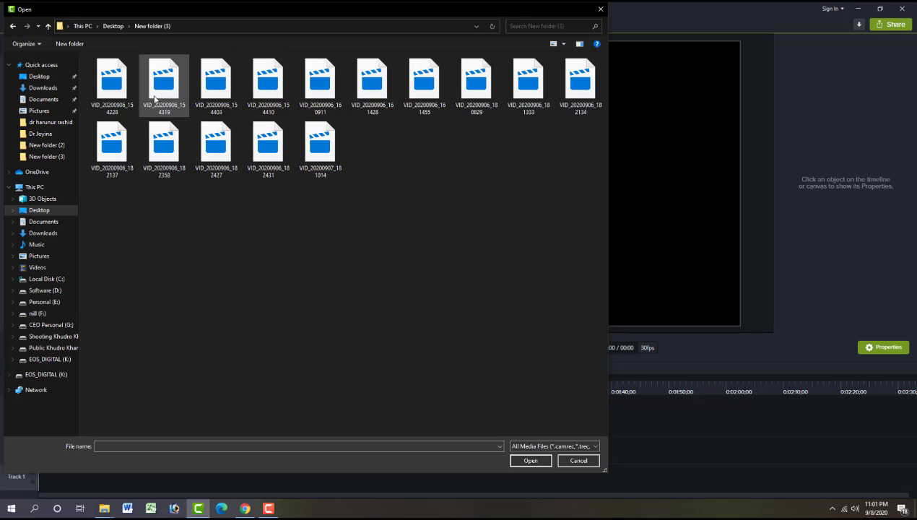
pyautogui.doubleClick(154, 100)
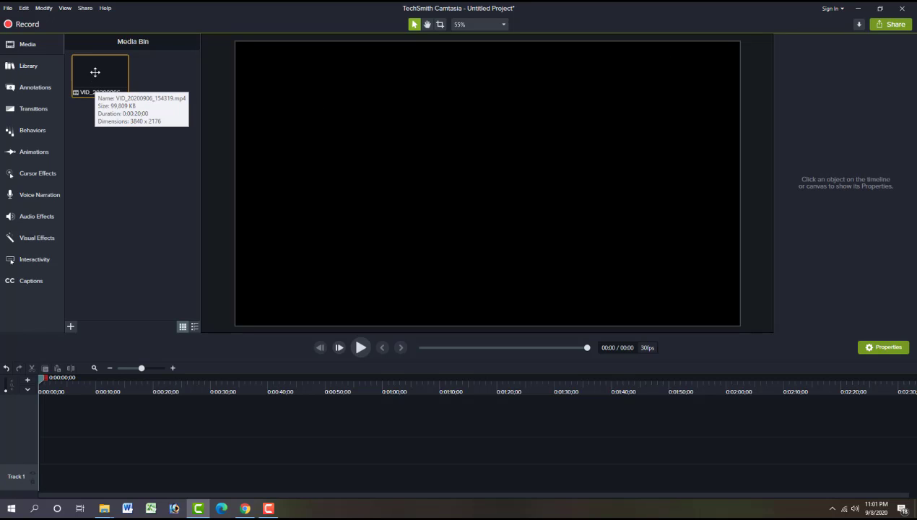
# - Place the VID_20200906_154319 clip at the start of the timeline, convert the project to 60 FPS, and play it
pyautogui.moveTo(98, 72); pyautogui.dragTo(42, 453)
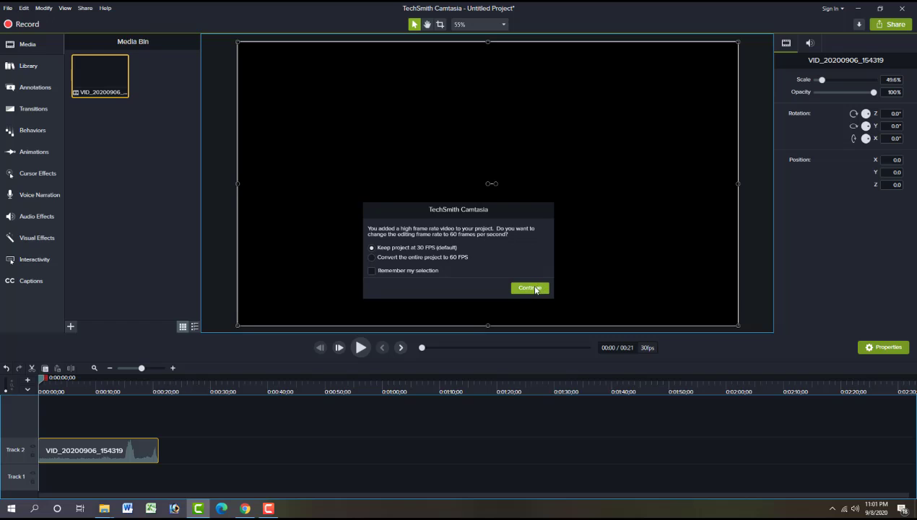
pyautogui.click(443, 257)
pyautogui.click(525, 287)
pyautogui.click(359, 353)
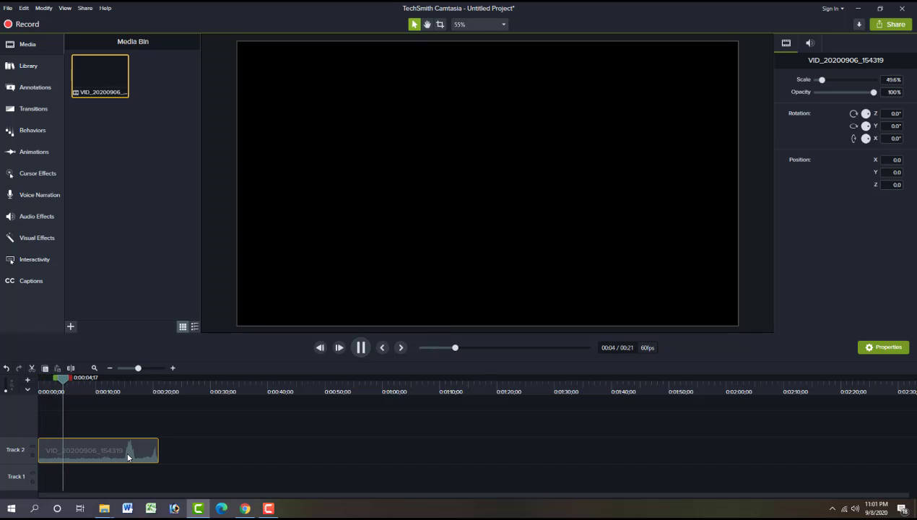
# - Delete the VID_20200906_154319 clip from the timeline and the media bin, and minimize Camtasia
pyautogui.press('Delete')
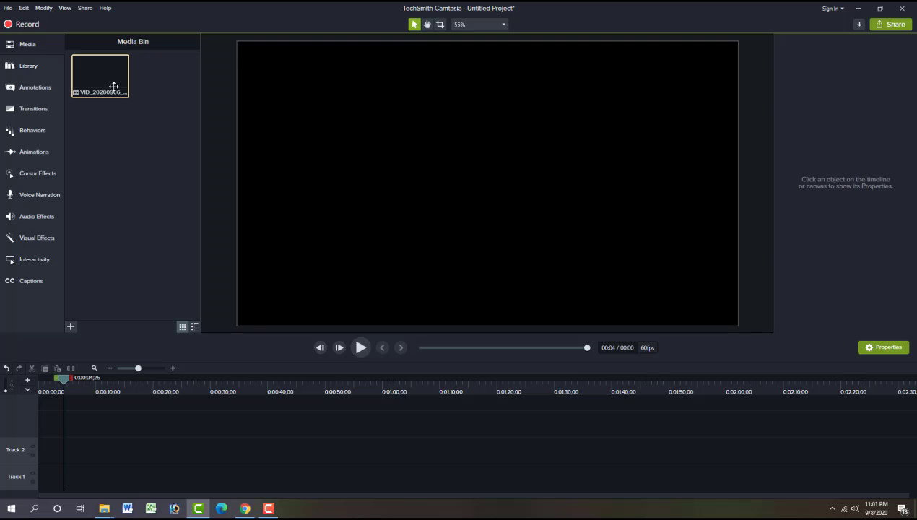
pyautogui.press('Delete')
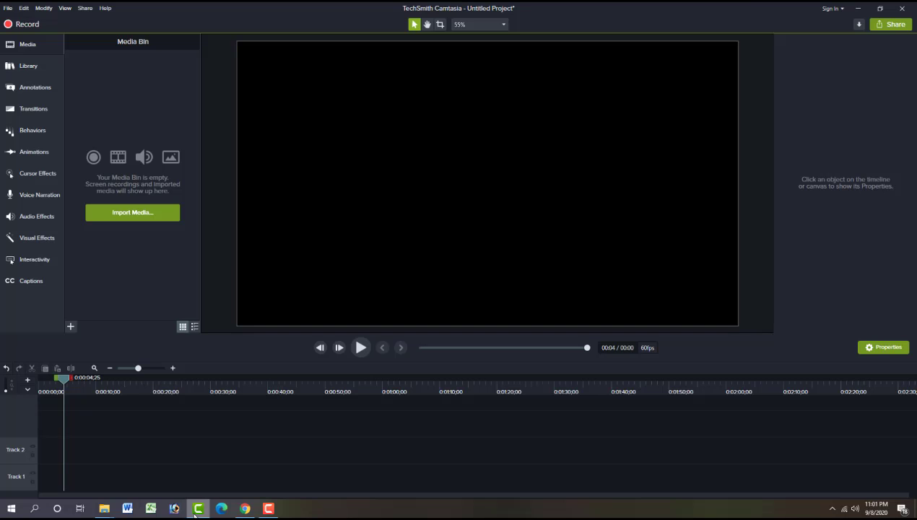
pyautogui.click(859, 13)
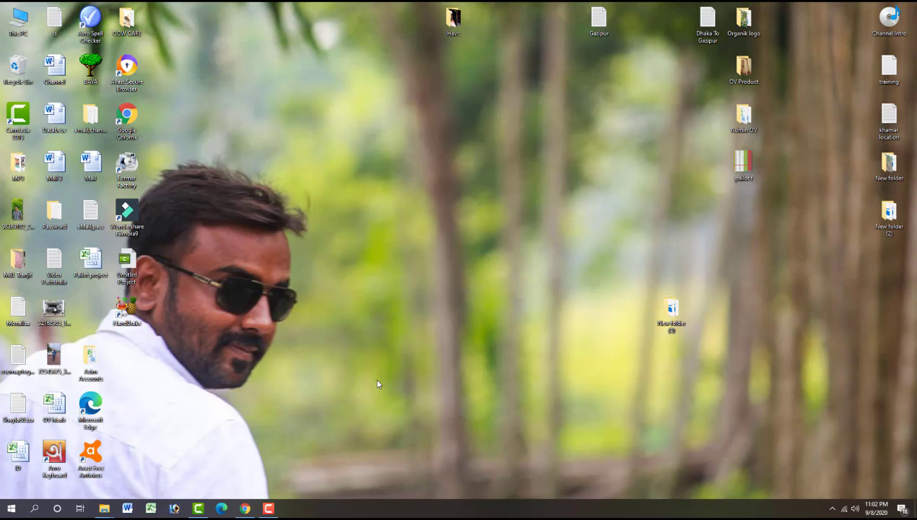
# - Switch to Chrome, return to the "download handbrake" Google results, and open the Downloads - HandBrake result
pyautogui.click(246, 509)
pyautogui.click(387, 10)
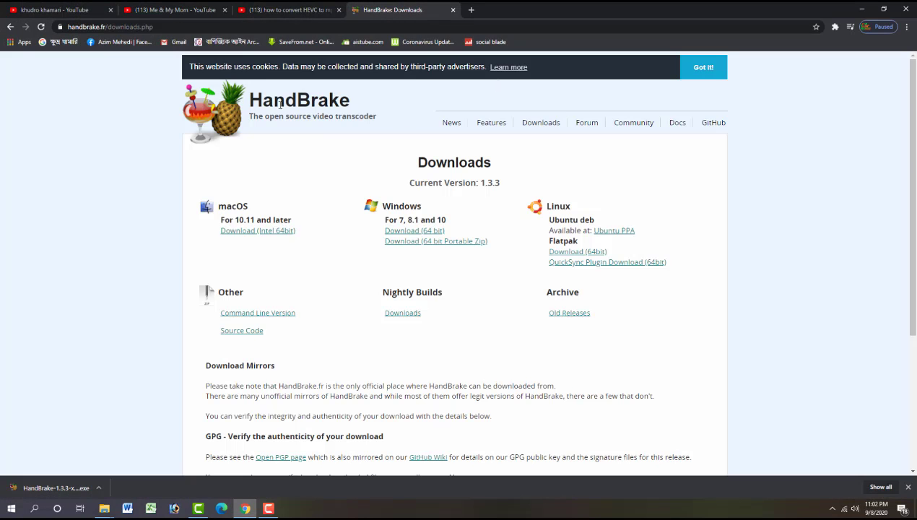
pyautogui.click(9, 28)
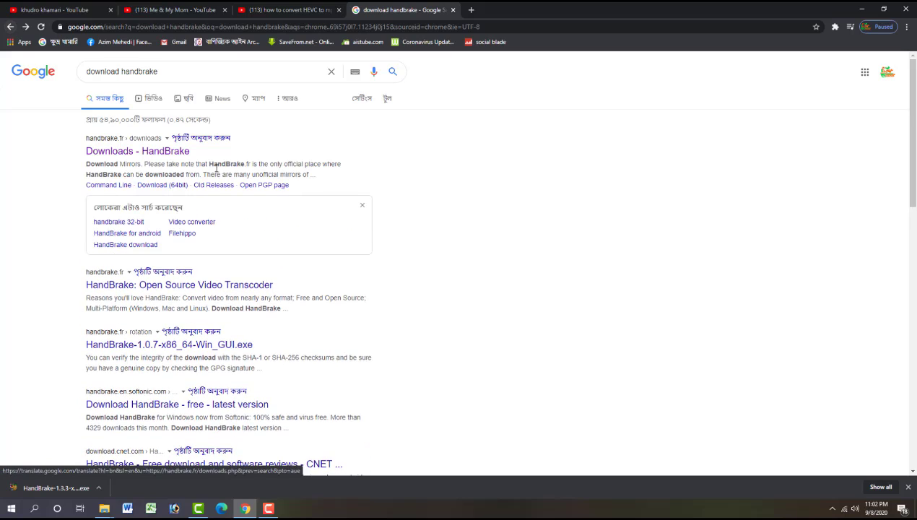
pyautogui.tripleClick(173, 71)
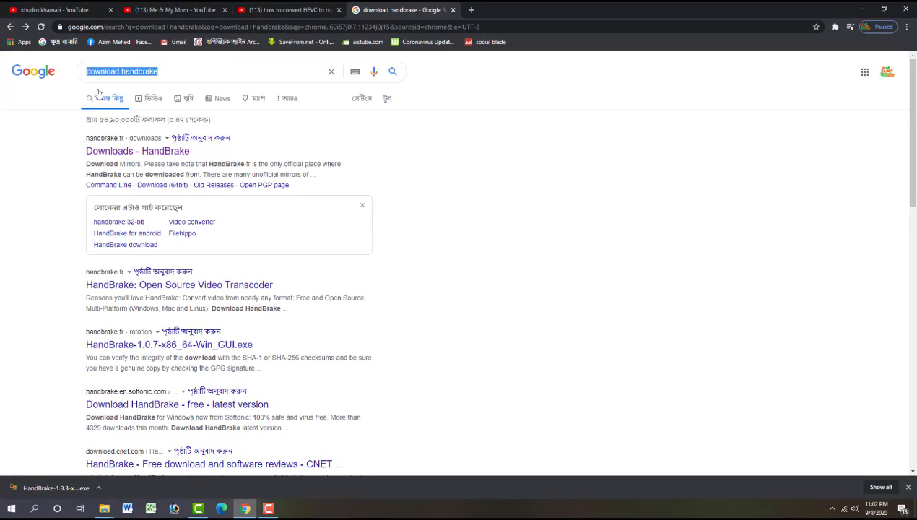
pyautogui.click(123, 157)
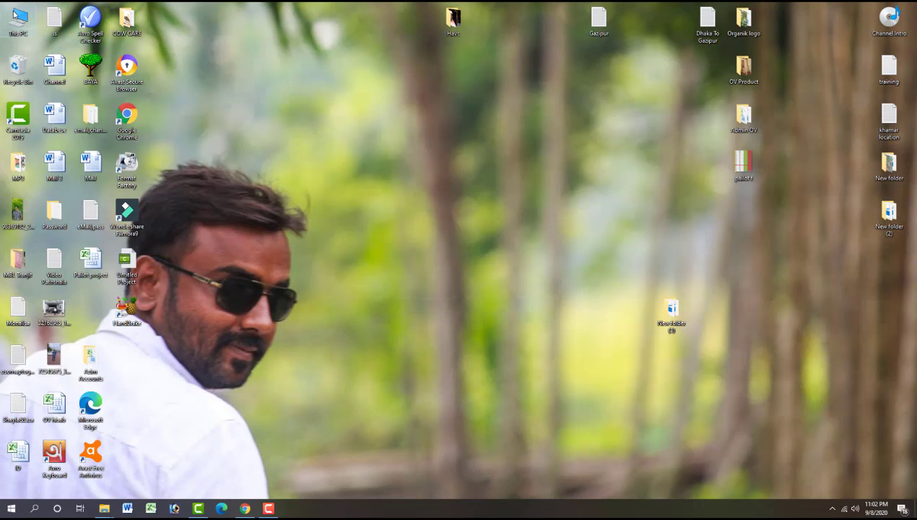
# - Locate the HandBrake-1.3.3-x86_64-Win_GUI installer in the Downloads folder, and close the folder window
pyautogui.doubleClick(14, 16)
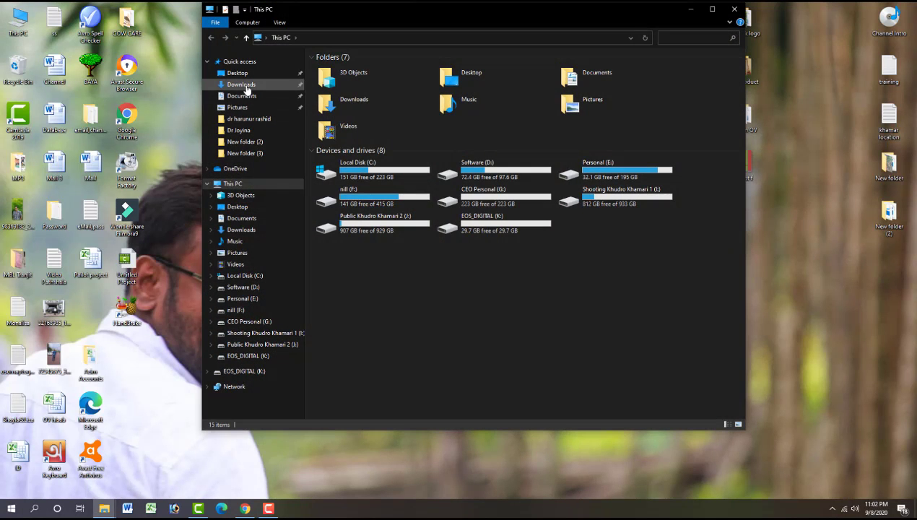
pyautogui.click(239, 84)
pyautogui.click(334, 119)
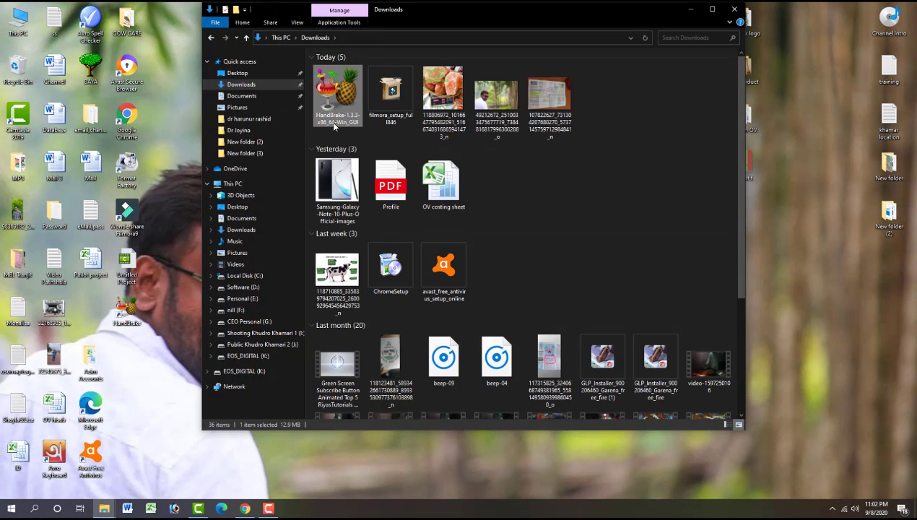
pyautogui.click(735, 9)
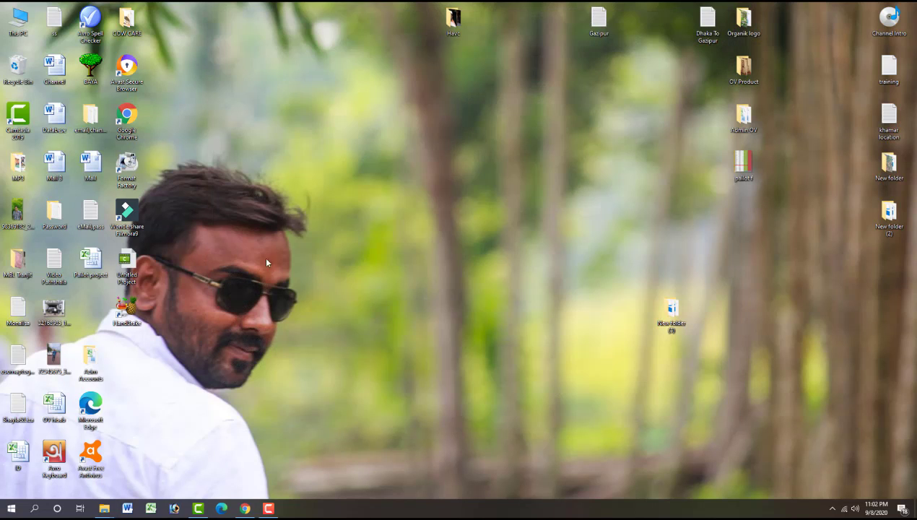
# - Launch HandBrake from the desktop and move its window away from the New folder (3) icon
pyautogui.click(124, 309)
pyautogui.doubleClick(122, 311)
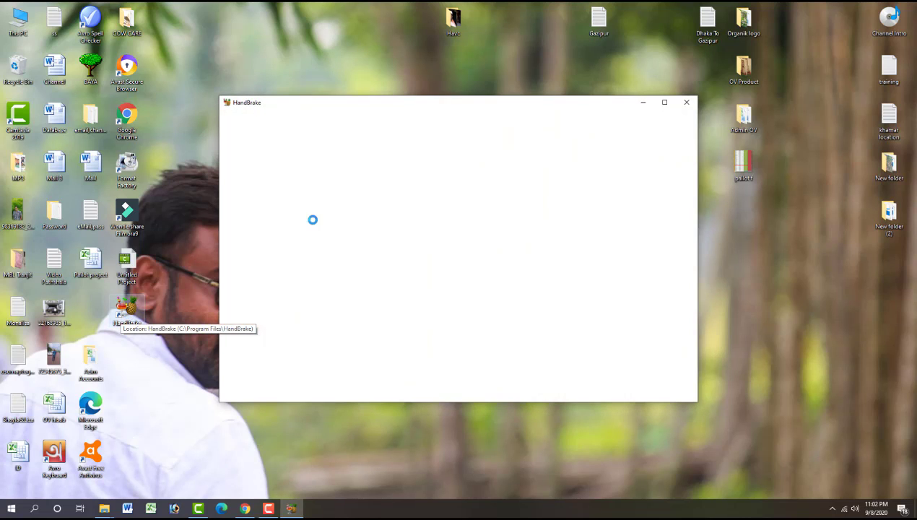
pyautogui.moveTo(390, 106); pyautogui.dragTo(237, 60)
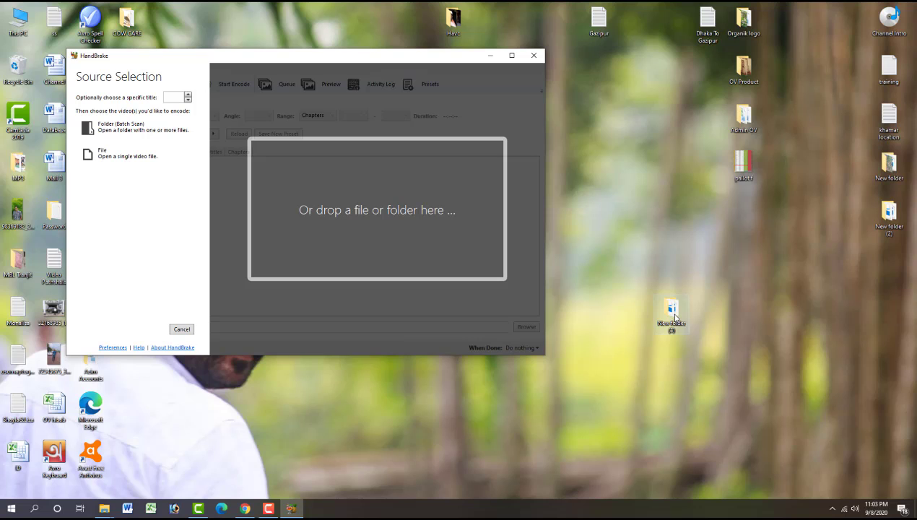
# - Move the New folder (3) icon farther from the HandBrake window on the desktop and refresh the desktop
pyautogui.moveTo(675, 317); pyautogui.dragTo(676, 318)
pyautogui.rightClick(632, 289)
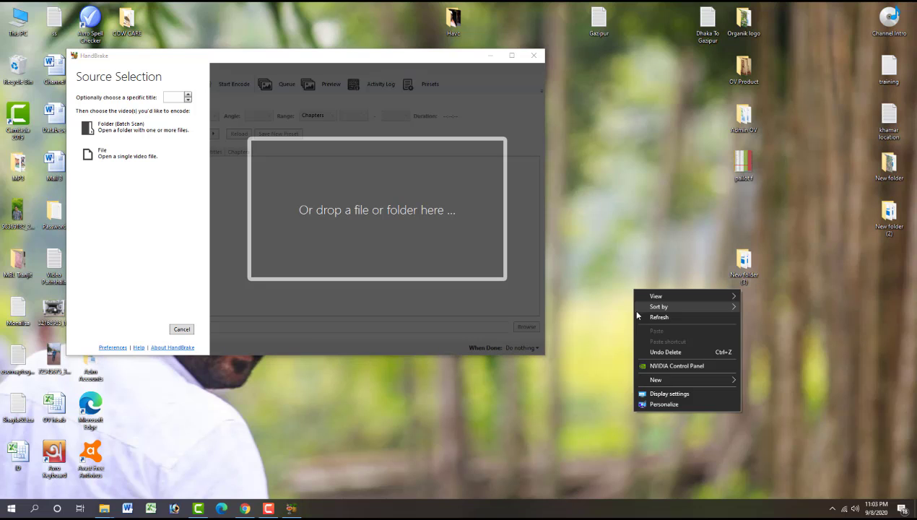
pyautogui.click(650, 318)
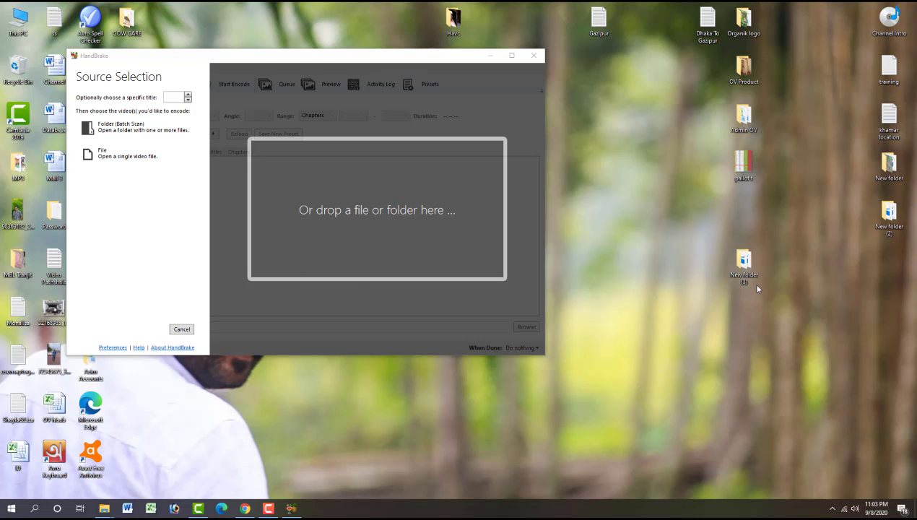
# - Open New folder (3), narrow its window, and place it beside the HandBrake window without overlap
pyautogui.doubleClick(744, 266)
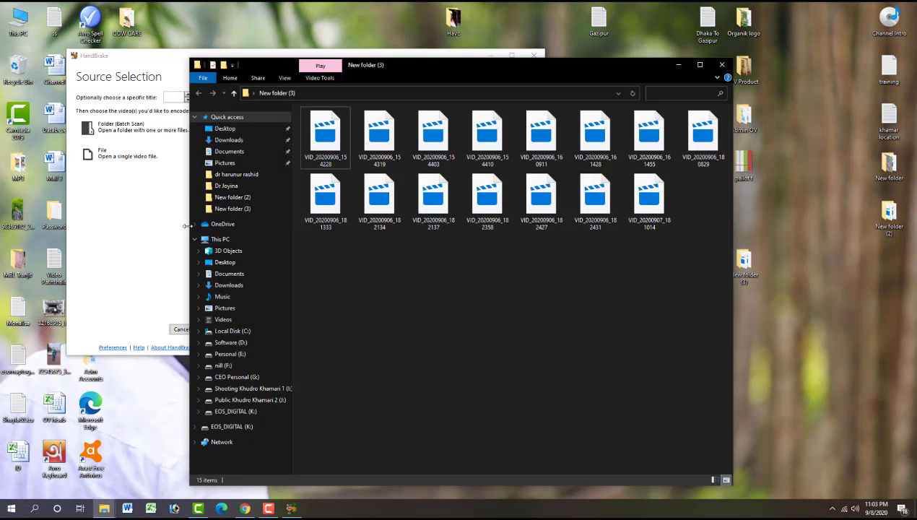
pyautogui.moveTo(186, 226); pyautogui.dragTo(440, 226)
pyautogui.moveTo(516, 68); pyautogui.dragTo(741, 72)
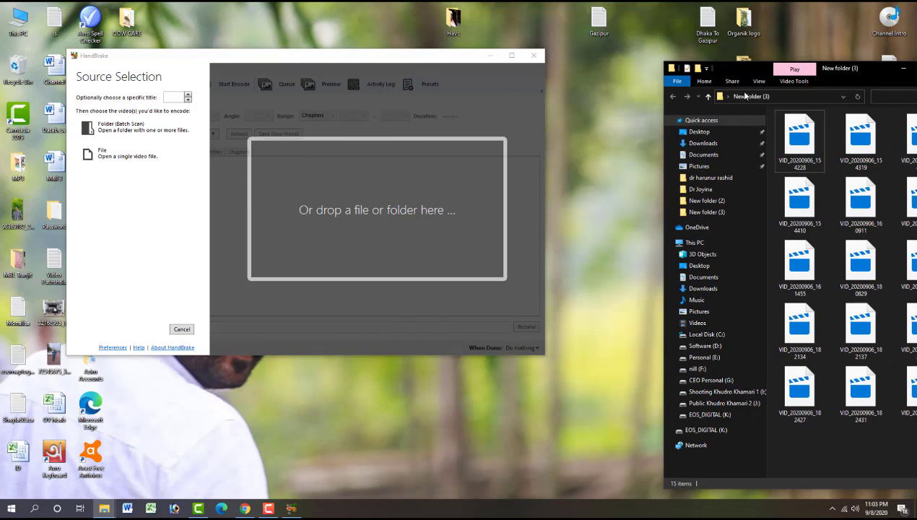
# - Encode VID_20200906_182427 from New folder (3) into a new desktop folder named lamcham, and minimize HandBrake
pyautogui.moveTo(801, 404); pyautogui.dragTo(434, 268)
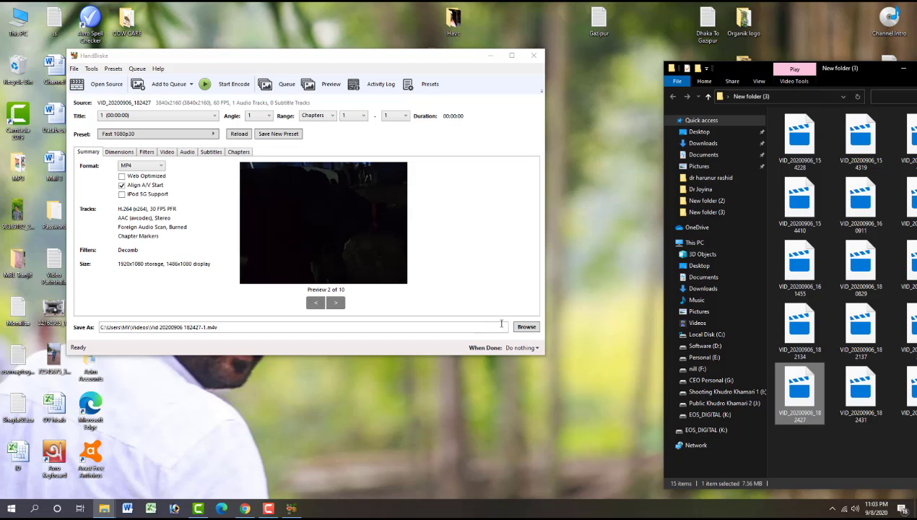
pyautogui.click(526, 328)
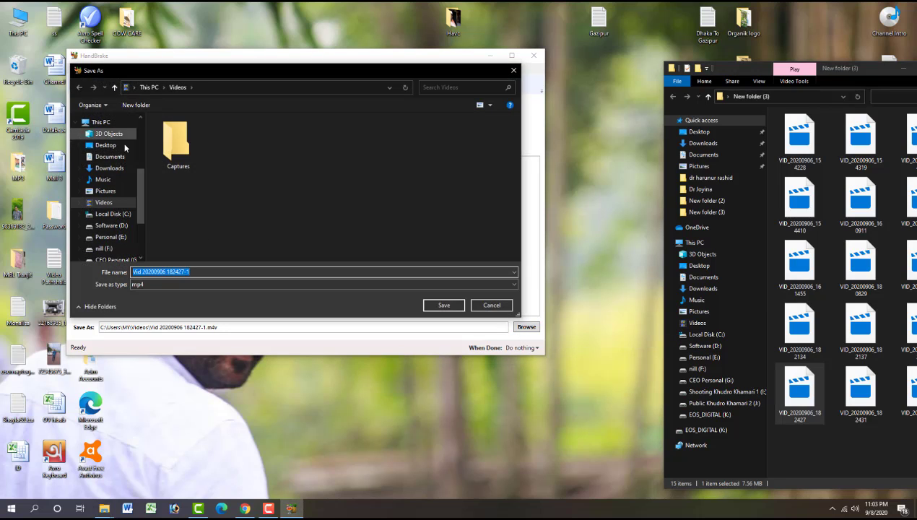
pyautogui.click(107, 146)
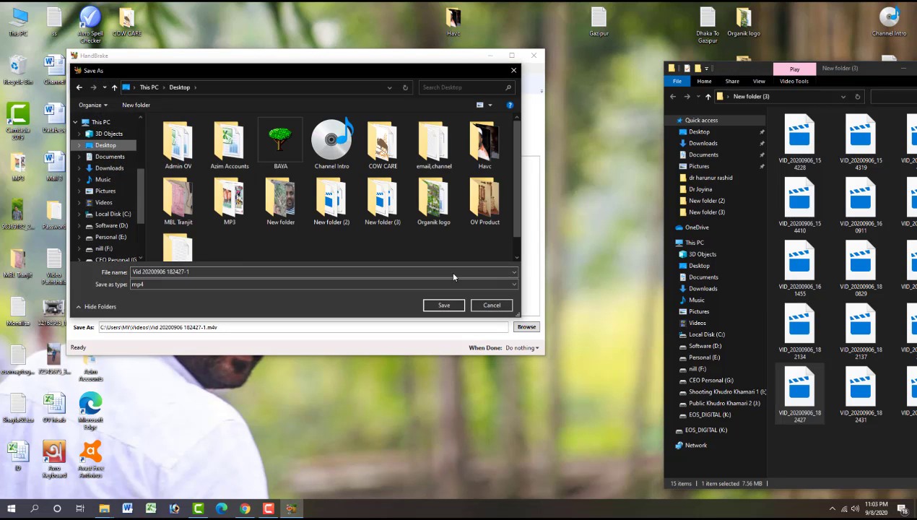
pyautogui.rightClick(375, 242)
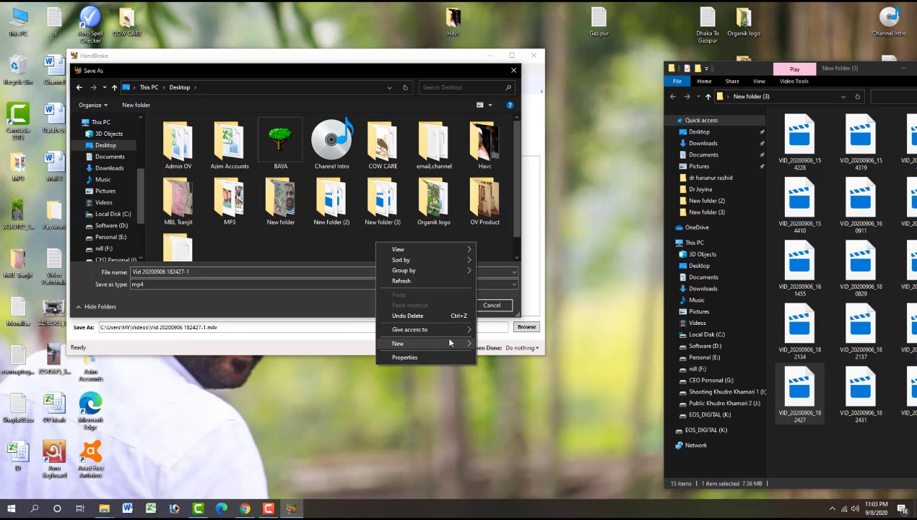
pyautogui.moveTo(449, 343)
pyautogui.click(498, 344)
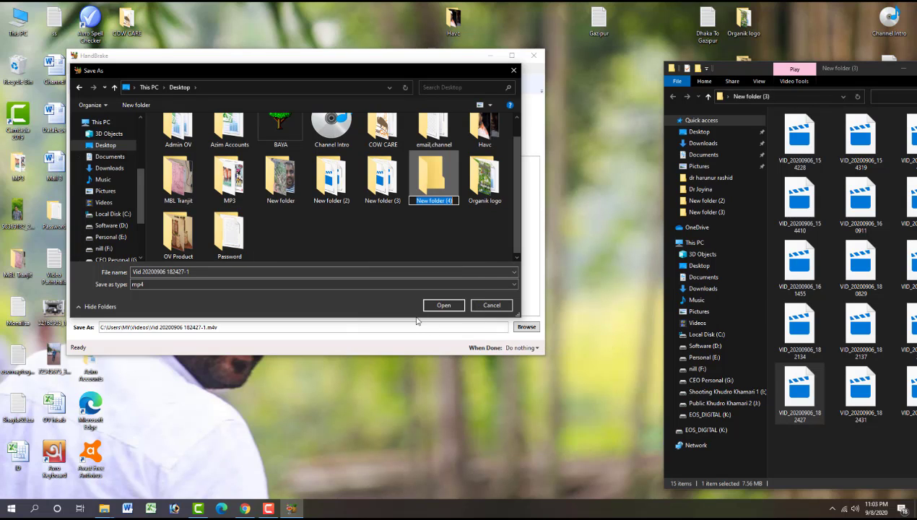
pyautogui.write('la')
pyautogui.press('Return')
pyautogui.press('Return')
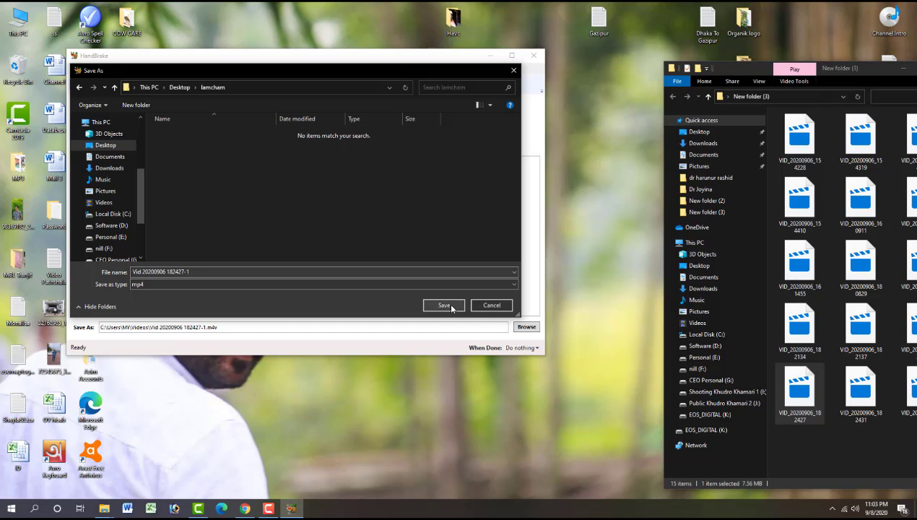
pyautogui.click(451, 306)
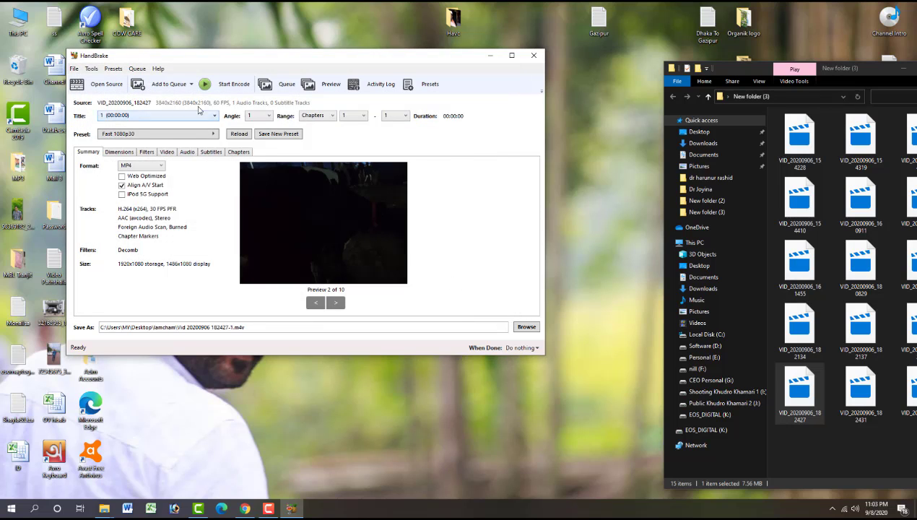
pyautogui.click(225, 86)
pyautogui.click(490, 56)
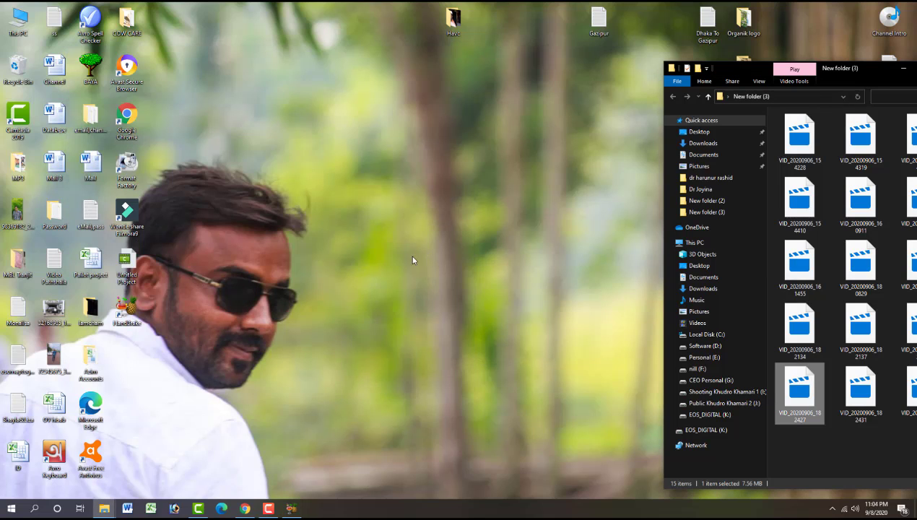
# - Move the lamcham folder to the open middle of the desktop, play its converted video, and close the player
pyautogui.moveTo(88, 318); pyautogui.dragTo(408, 221)
pyautogui.doubleClick(418, 213)
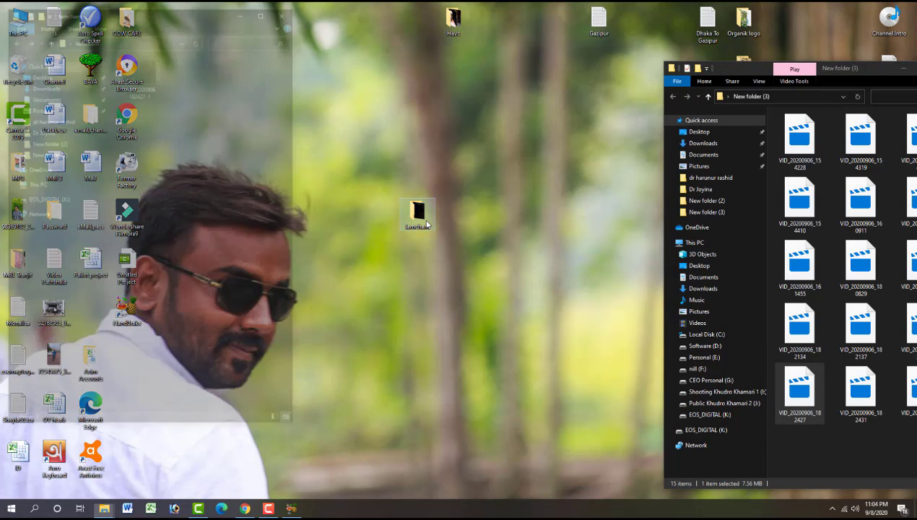
pyautogui.doubleClick(139, 69)
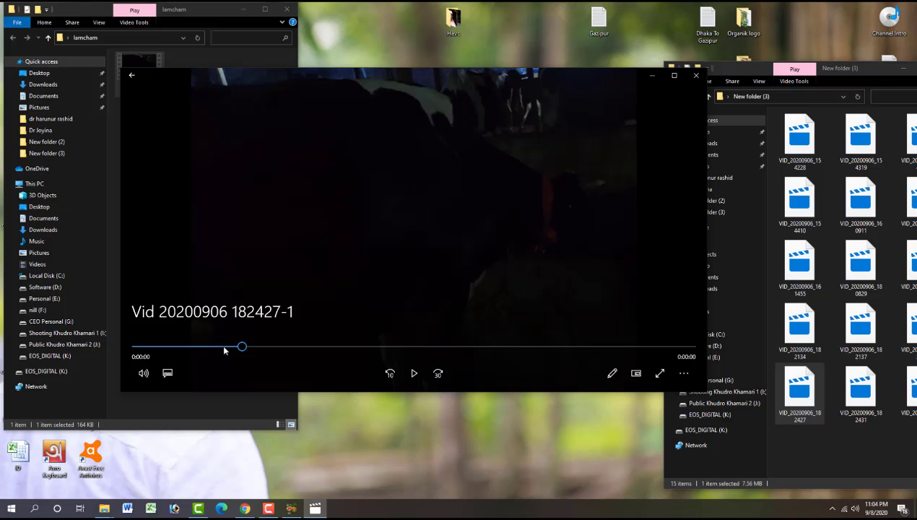
pyautogui.click(691, 76)
# - Switch to Camtasia, try to import the converted video from the lamcham desktop folder, and minimize Camtasia
pyautogui.click(198, 507)
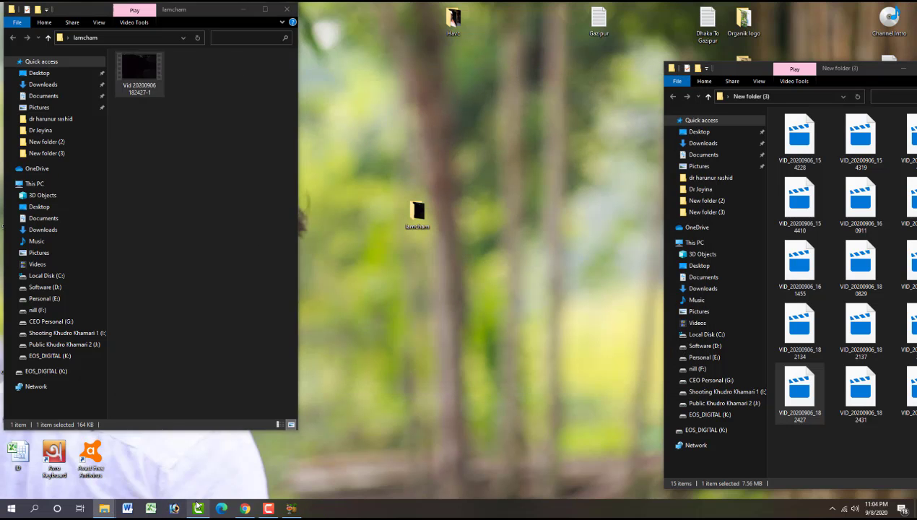
pyautogui.click(162, 214)
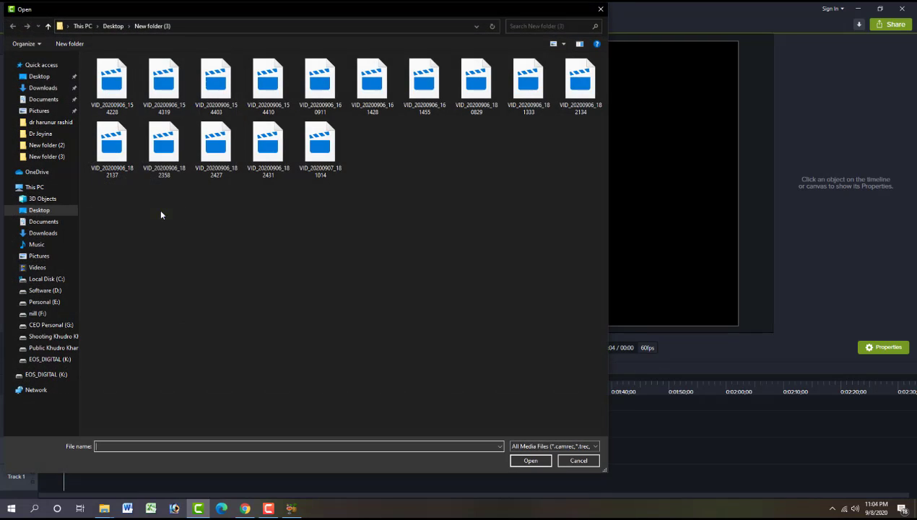
pyautogui.click(43, 76)
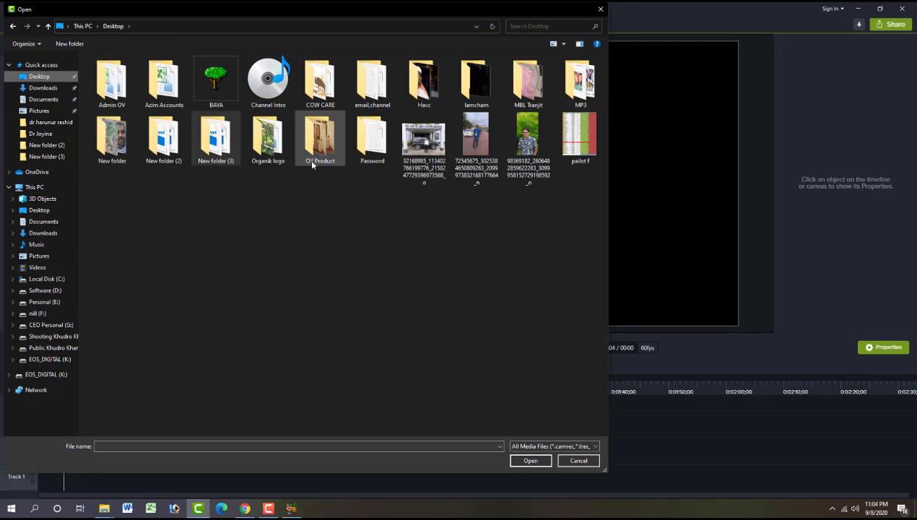
pyautogui.doubleClick(476, 83)
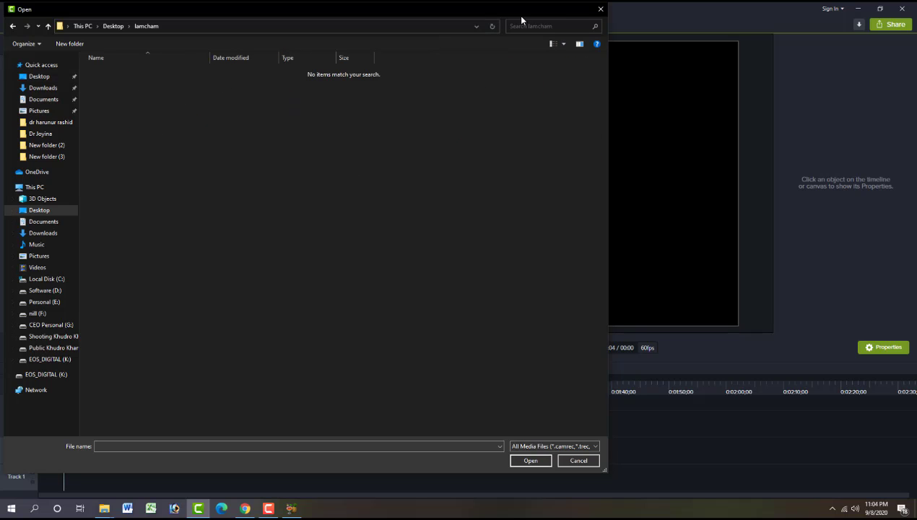
pyautogui.click(601, 9)
pyautogui.click(856, 8)
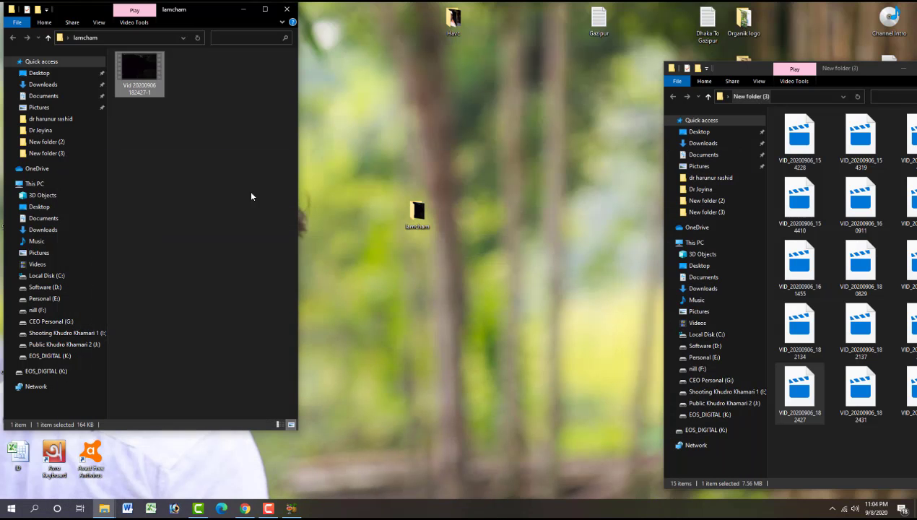
pyautogui.rightClick(140, 85)
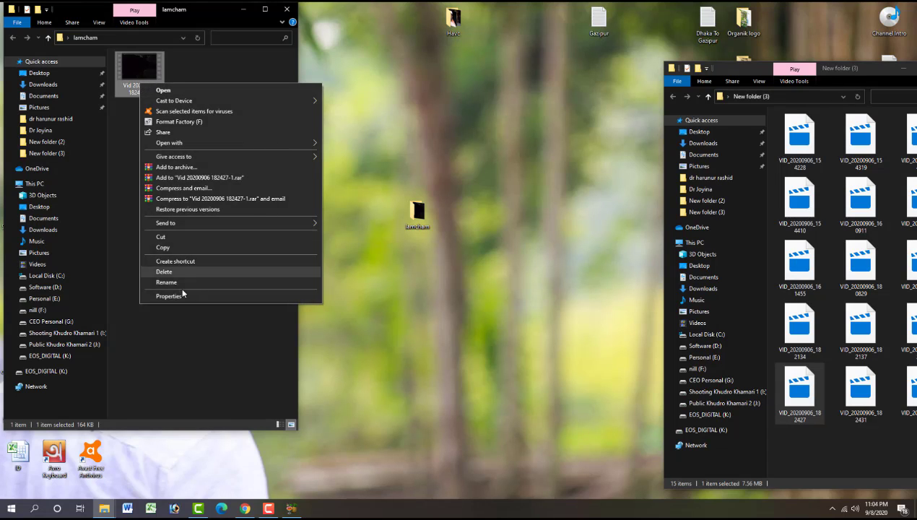
pyautogui.click(181, 295)
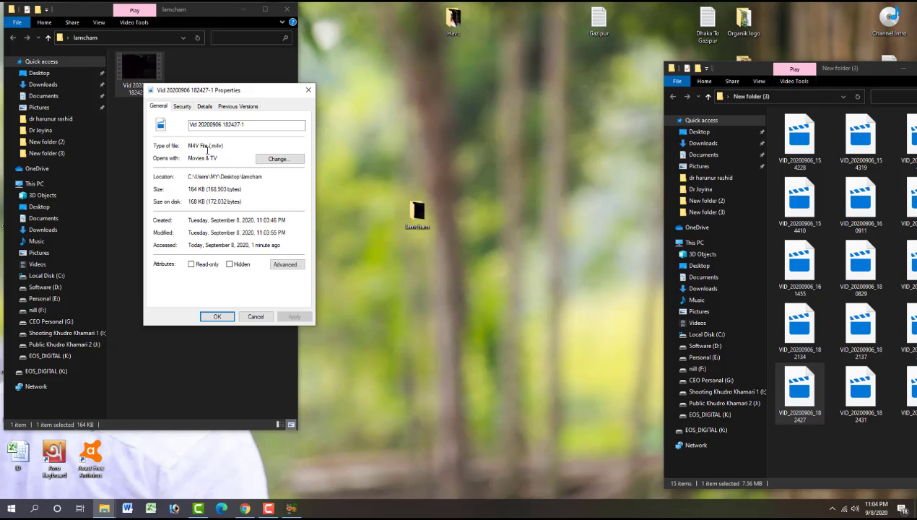
pyautogui.click(306, 92)
pyautogui.click(286, 10)
pyautogui.click(228, 214)
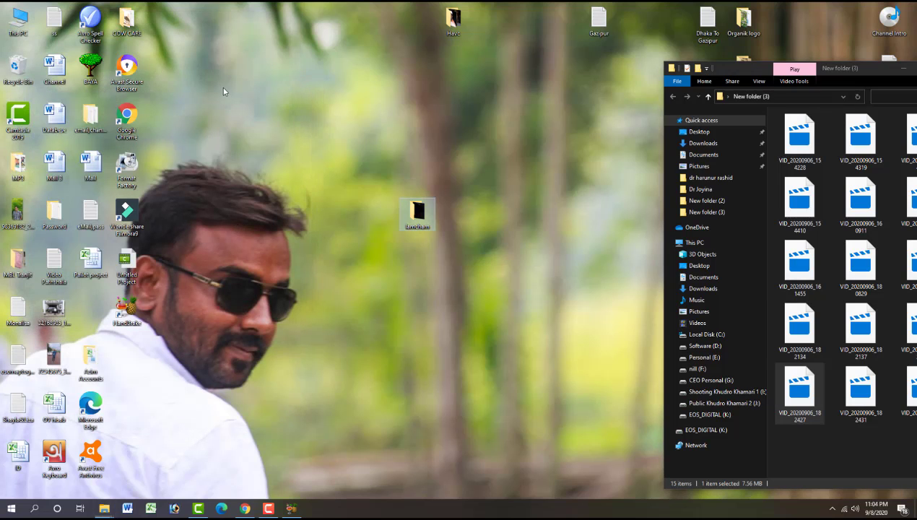
pyautogui.doubleClick(129, 167)
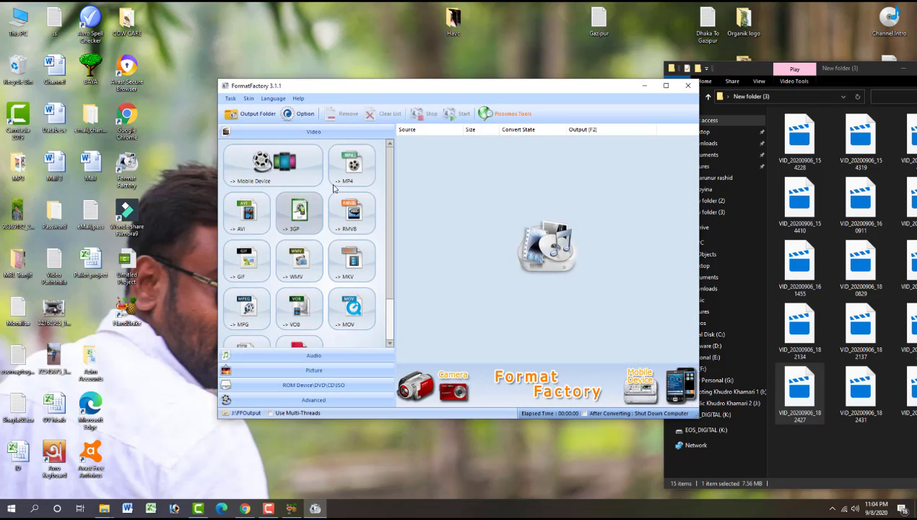
pyautogui.click(353, 173)
pyautogui.click(584, 179)
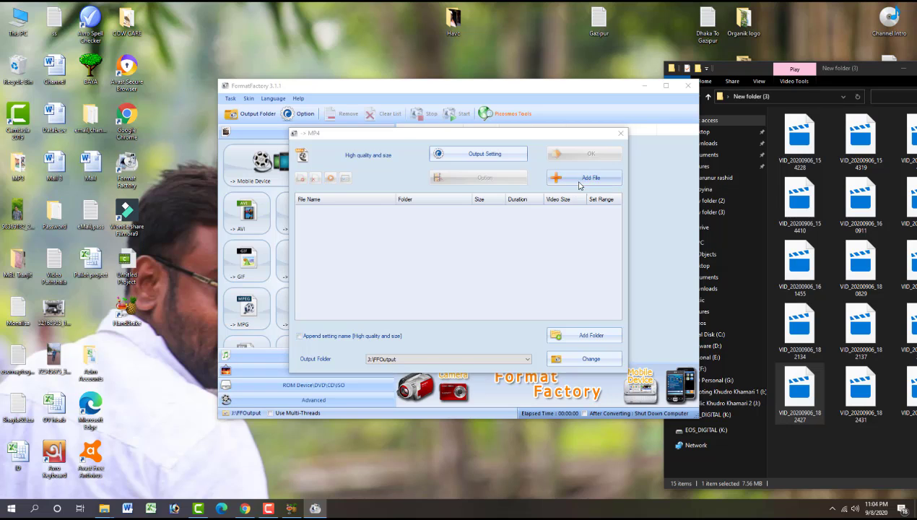
pyautogui.click(338, 211)
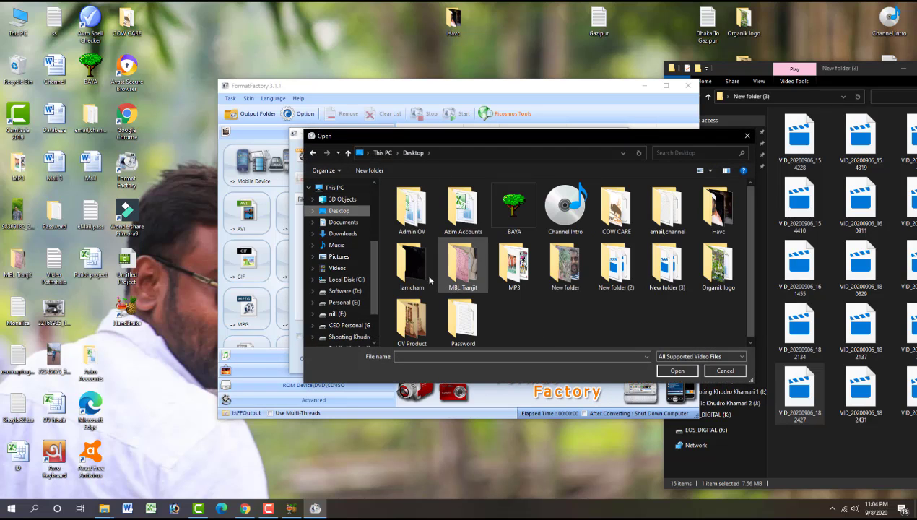
pyautogui.doubleClick(412, 266)
pyautogui.click(412, 202)
pyautogui.doubleClick(411, 202)
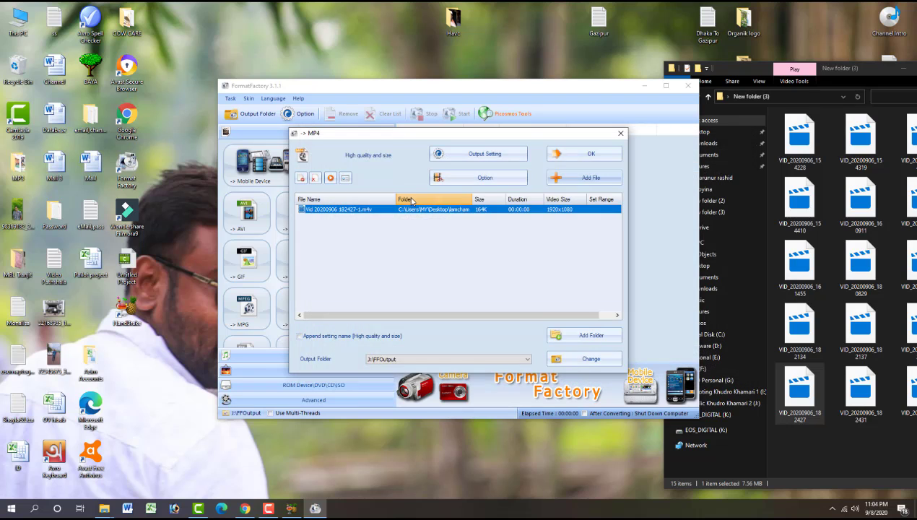
pyautogui.click(592, 153)
pyautogui.click(468, 117)
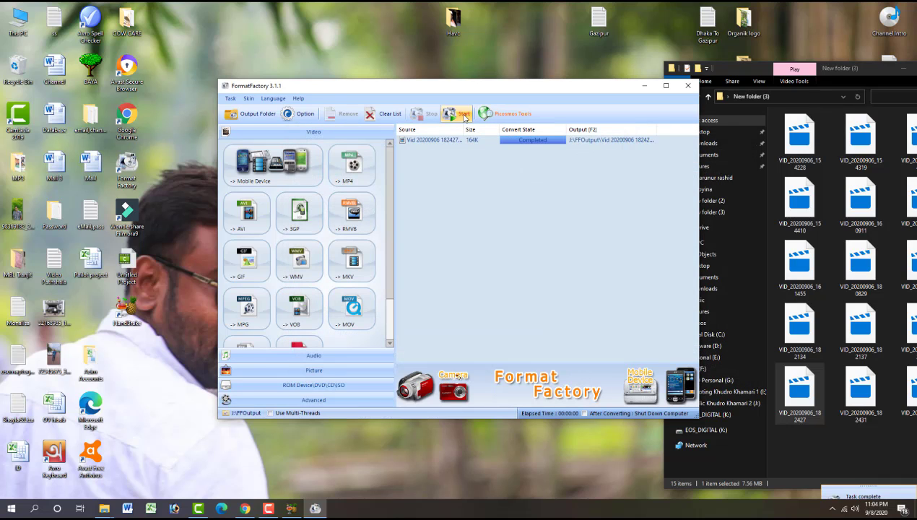
pyautogui.click(250, 115)
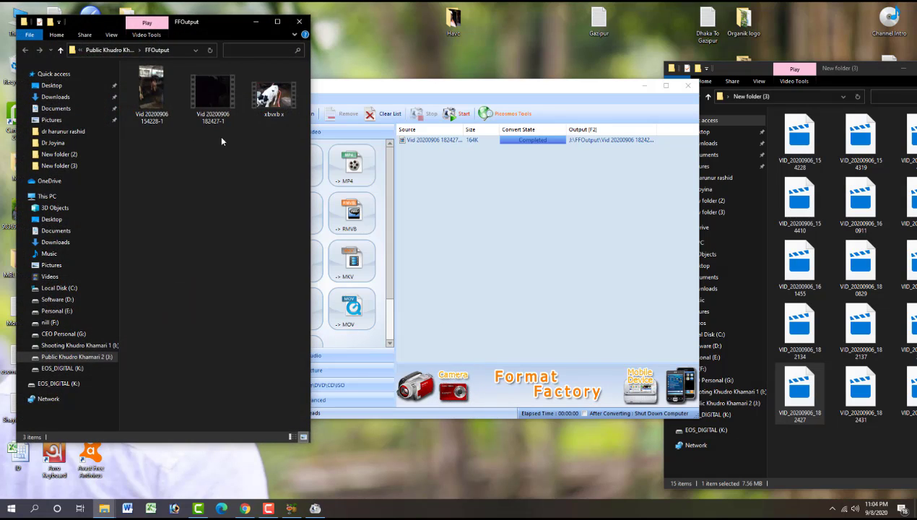
pyautogui.rightClick(208, 102)
pyautogui.click(230, 239)
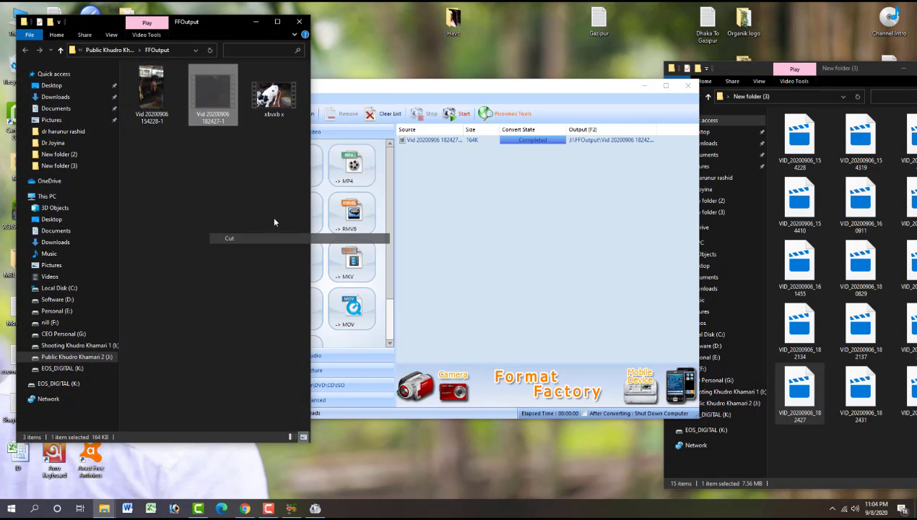
pyautogui.click(299, 21)
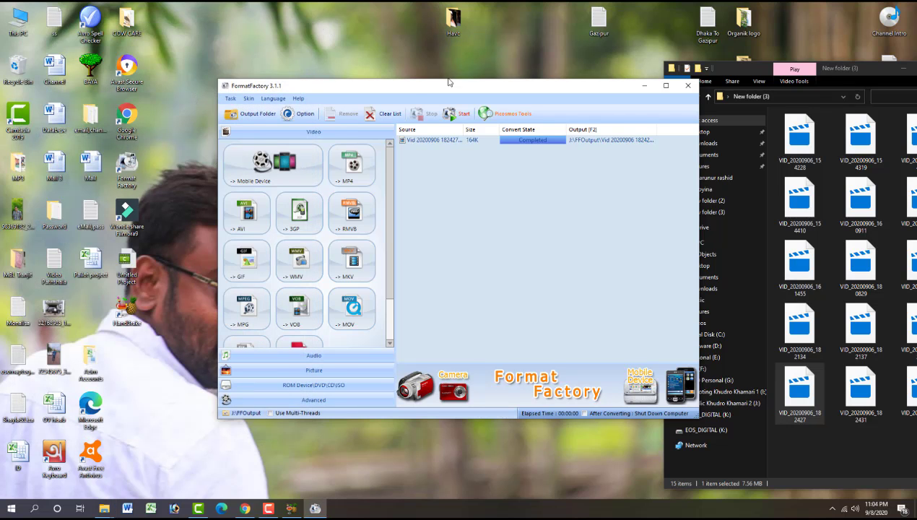
pyautogui.moveTo(433, 85); pyautogui.dragTo(539, 312)
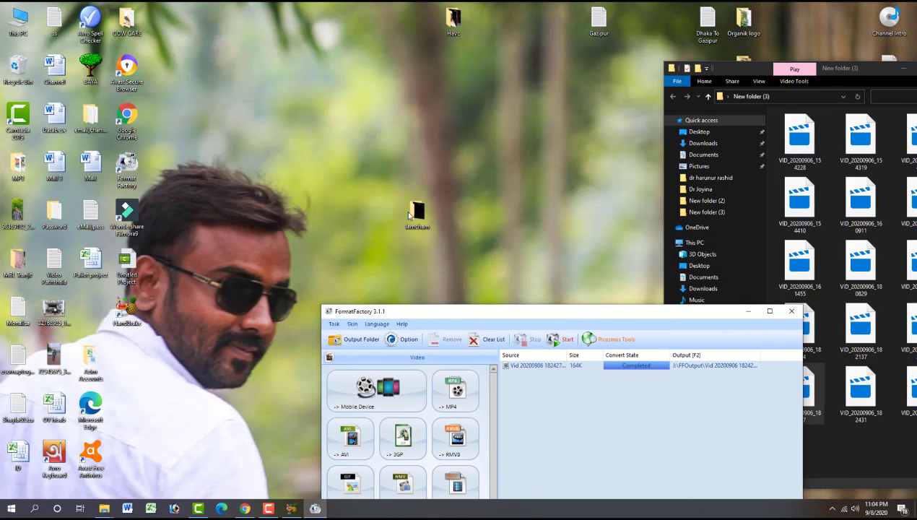
pyautogui.doubleClick(417, 212)
pyautogui.rightClick(273, 202)
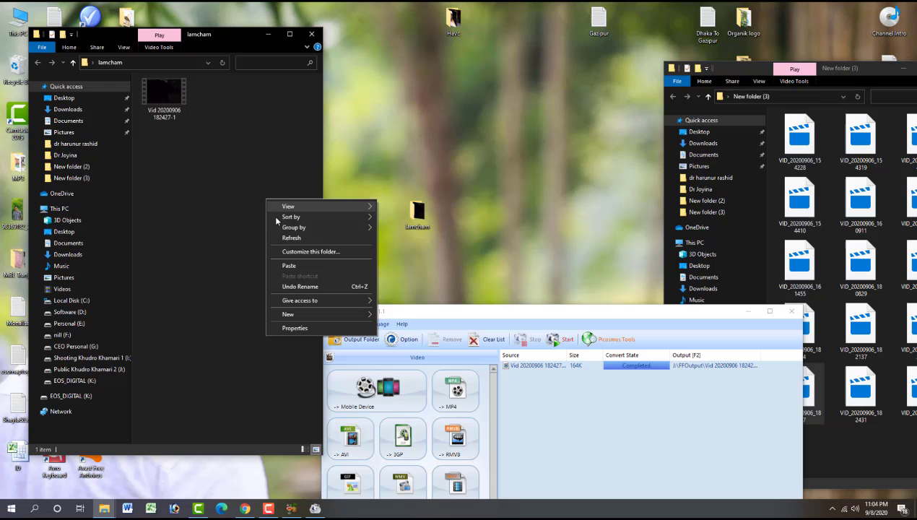
pyautogui.click(289, 263)
pyautogui.click(791, 310)
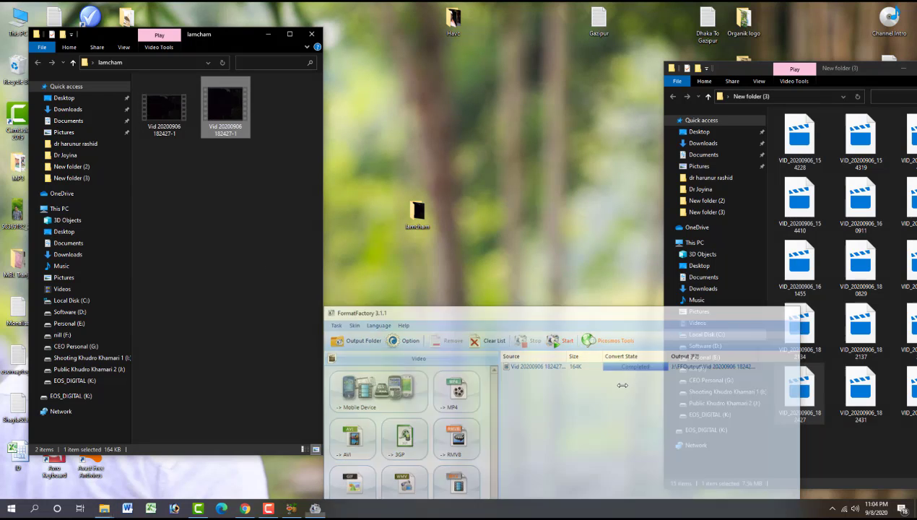
pyautogui.click(198, 509)
pyautogui.click(130, 211)
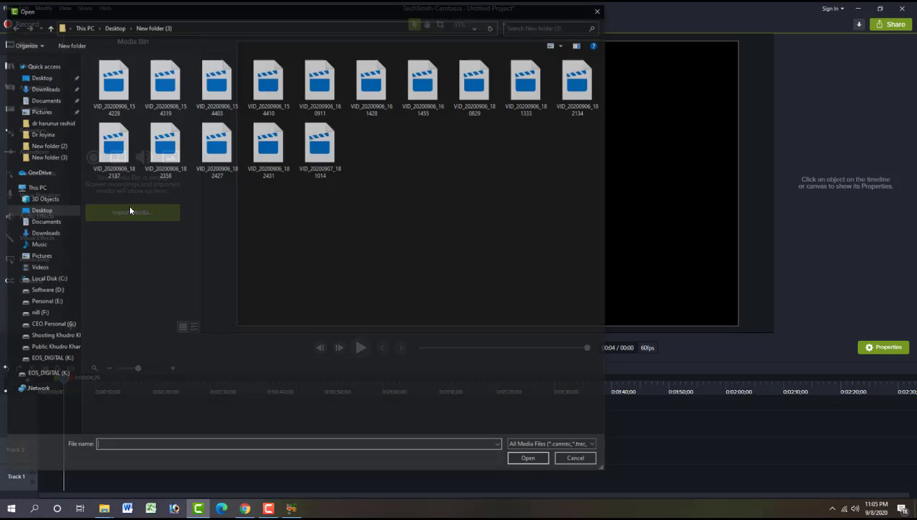
pyautogui.click(32, 80)
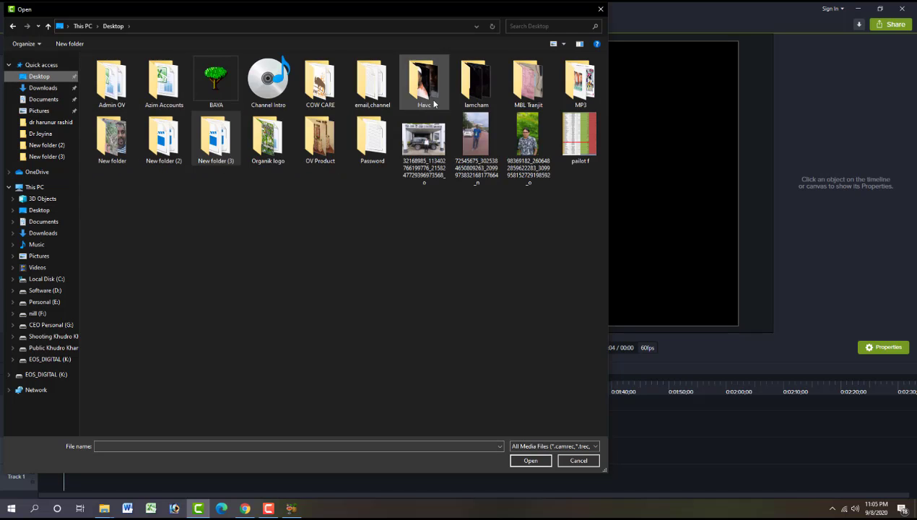
pyautogui.doubleClick(466, 85)
pyautogui.click(124, 88)
pyautogui.doubleClick(124, 88)
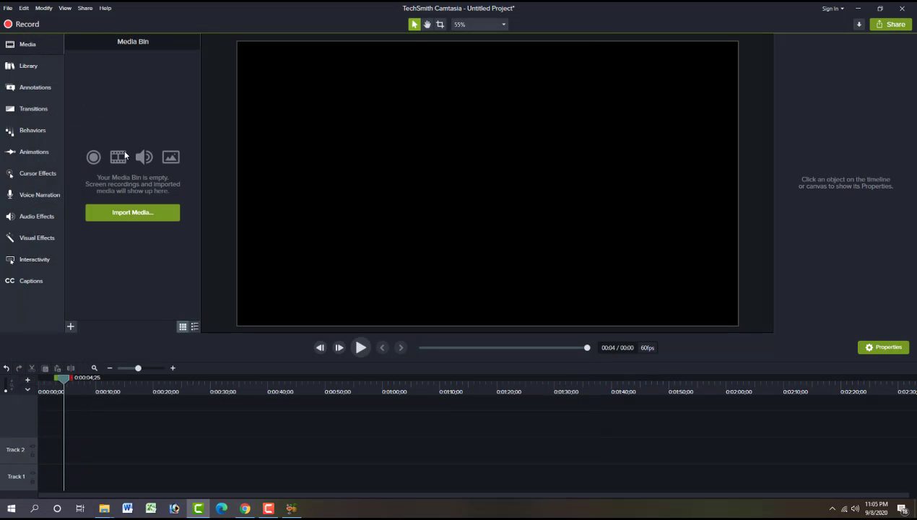
# - Place the imported clip at the start of Track 1, play it, and scrub the playhead over it
pyautogui.moveTo(125, 85); pyautogui.dragTo(23, 491)
pyautogui.click(39, 385)
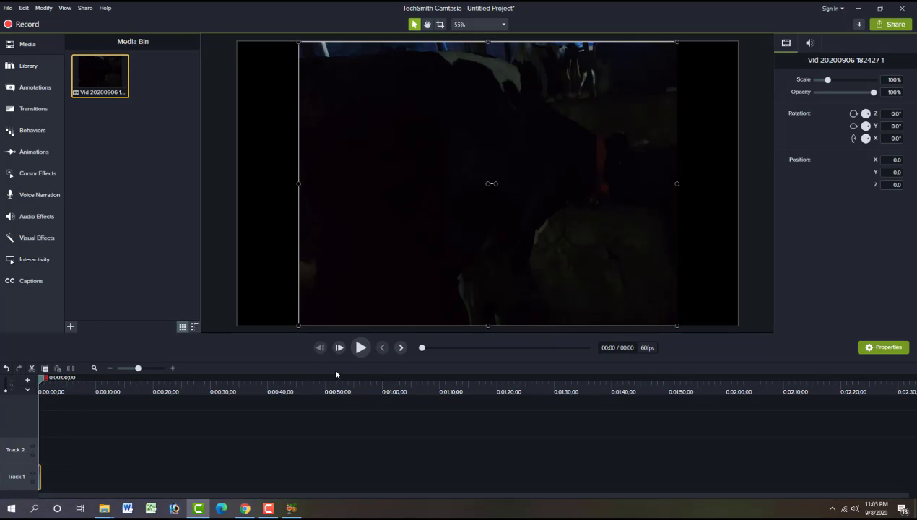
pyautogui.click(359, 348)
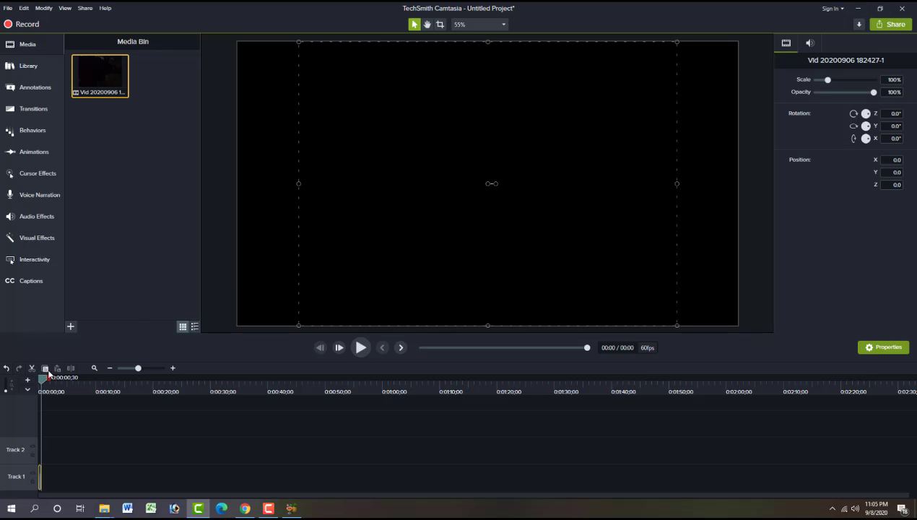
pyautogui.moveTo(48, 374); pyautogui.dragTo(29, 386)
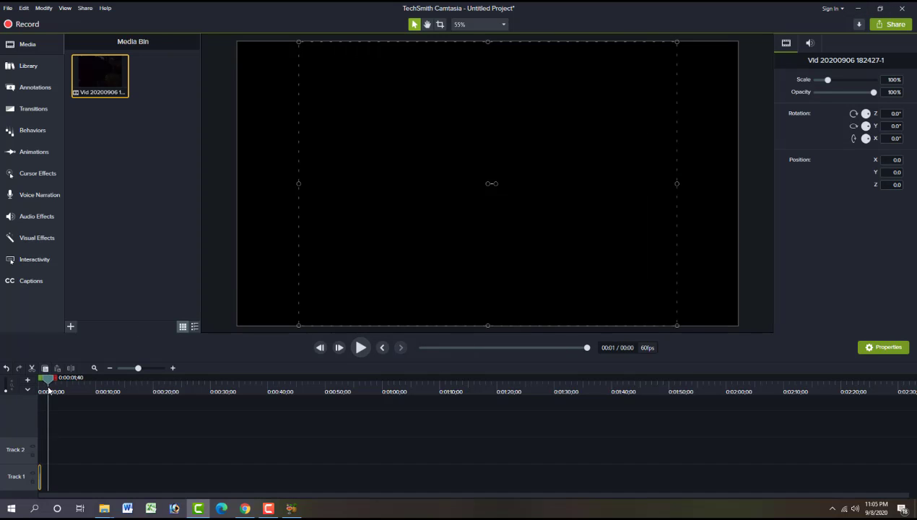
# - Minimize Camtasia, close the lamcham folder window, and try to move the lamcham desktop folder to the Recycle Bin
pyautogui.click(858, 8)
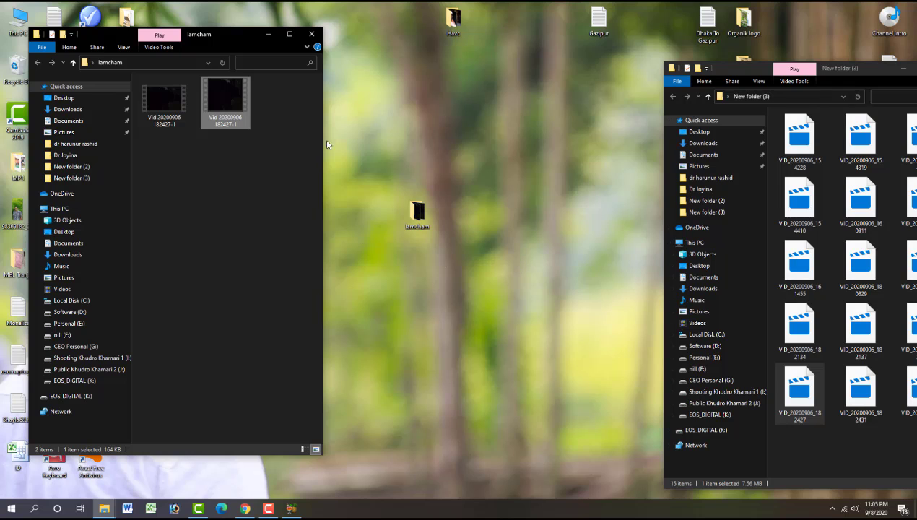
pyautogui.click(312, 34)
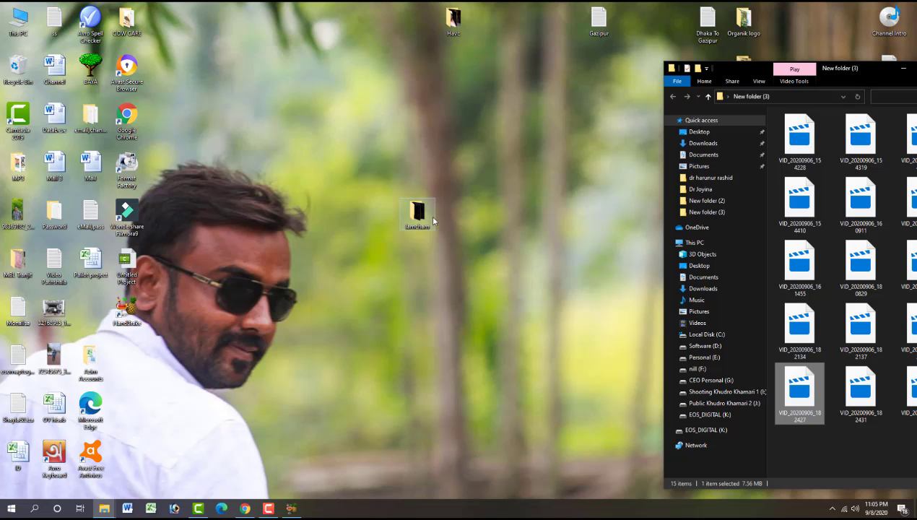
pyautogui.moveTo(434, 221); pyautogui.dragTo(22, 69)
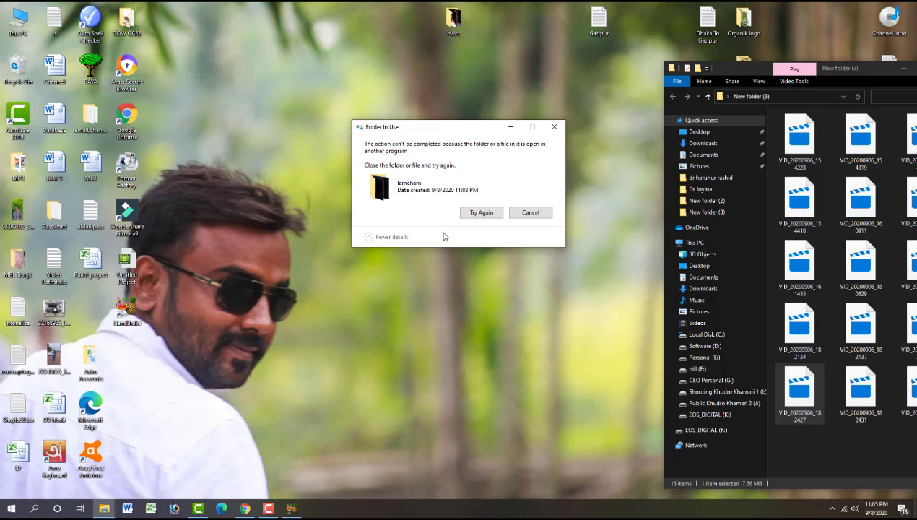
pyautogui.click(535, 214)
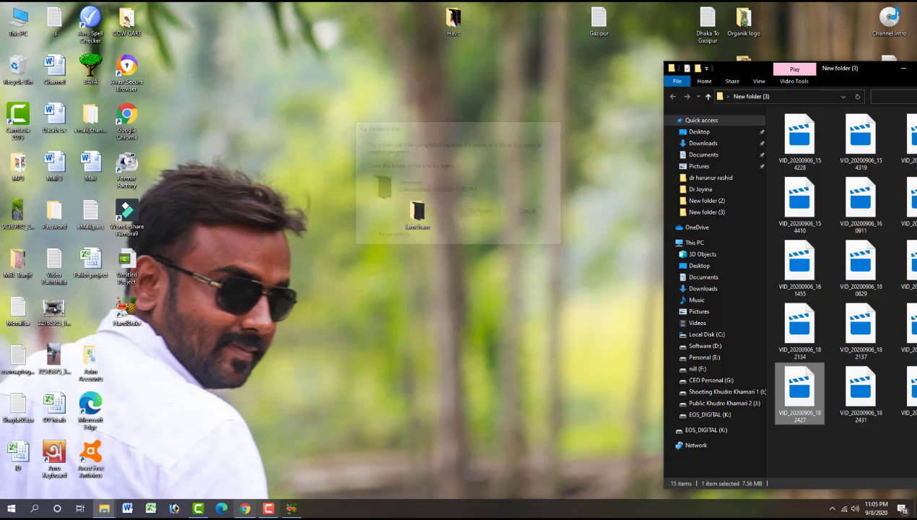
pyautogui.click(199, 508)
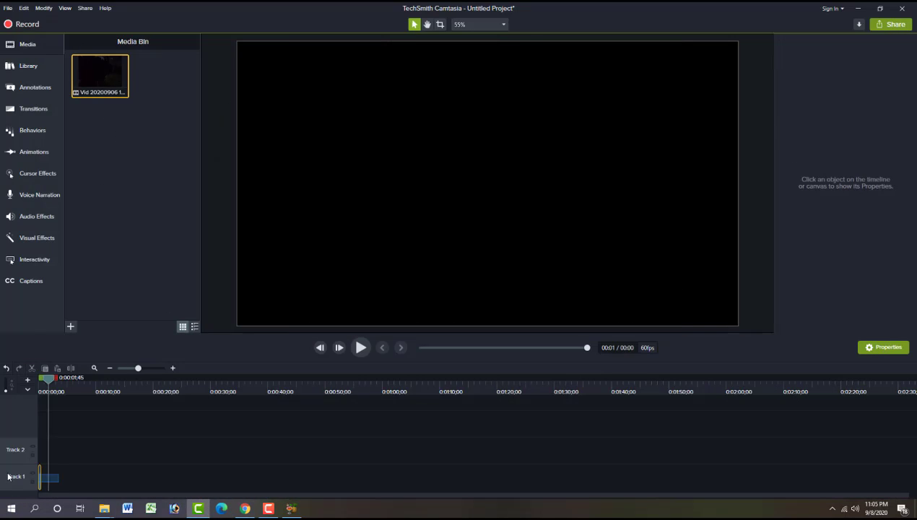
pyautogui.press('Delete')
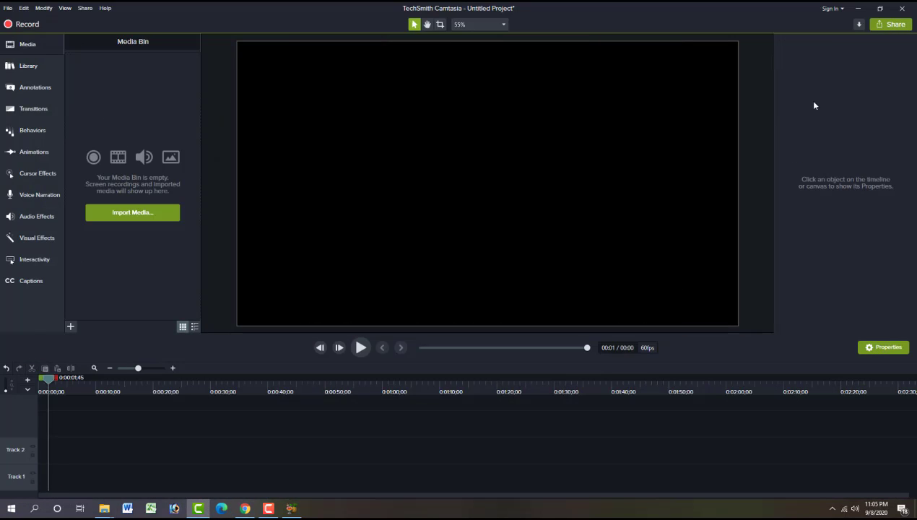
pyautogui.click(859, 8)
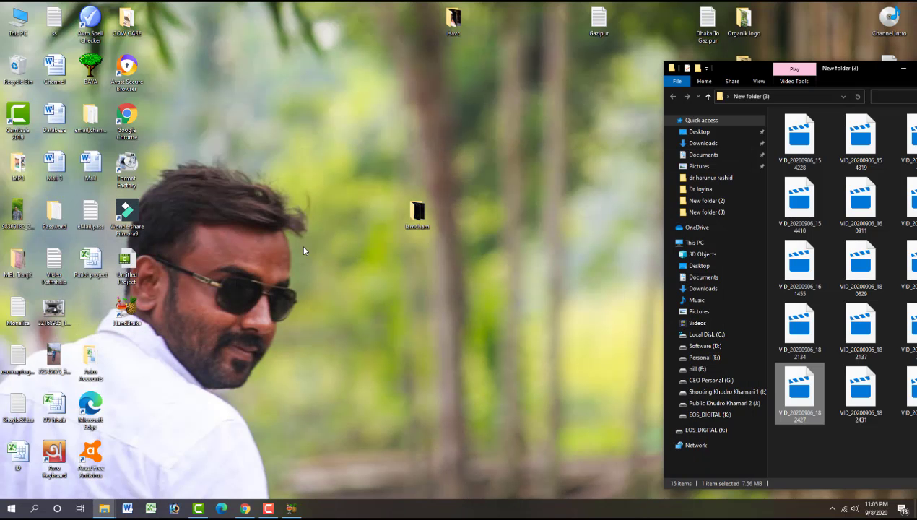
# - Try again to move the lamcham folder to the Recycle Bin, retry once, and cancel the operation
pyautogui.moveTo(426, 236); pyautogui.dragTo(16, 72)
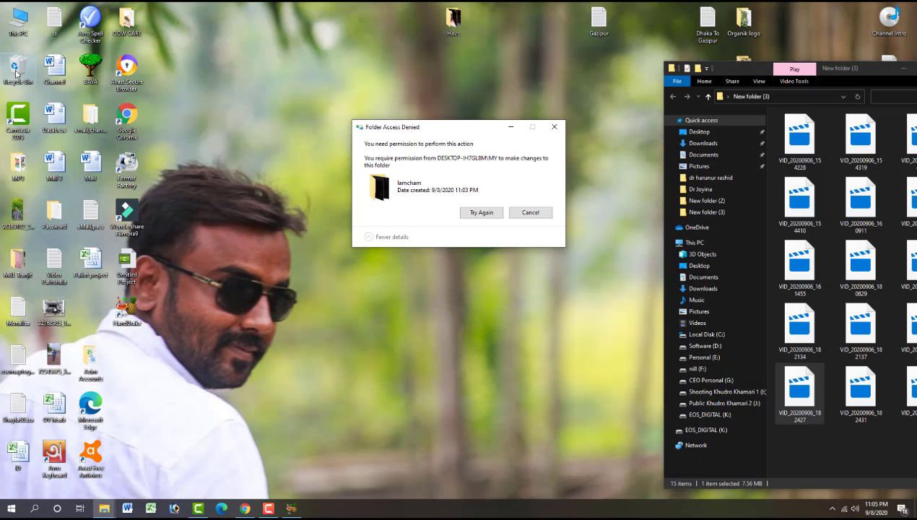
pyautogui.click(481, 213)
pyautogui.click(531, 214)
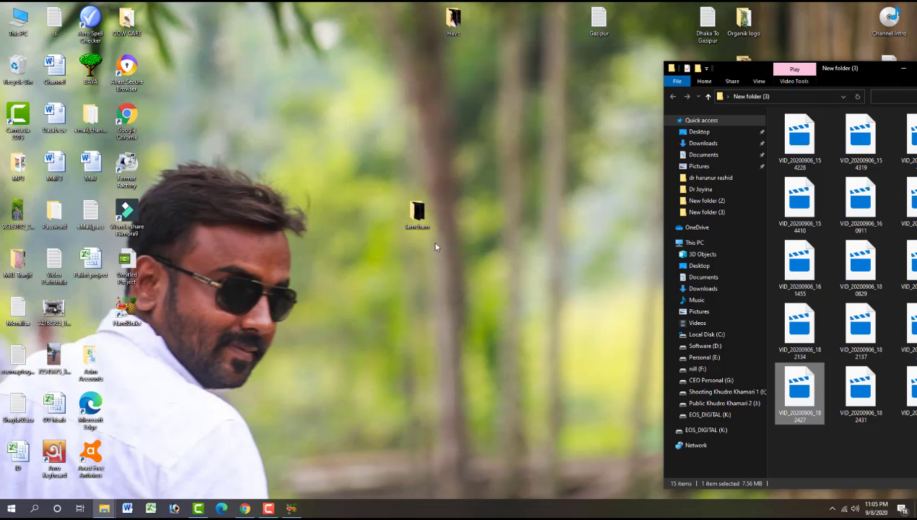
# - Check the emptied Camtasia project, move the lamcham folder into the desktop's top icon row beside Havc, and refresh the desktop
pyautogui.click(196, 509)
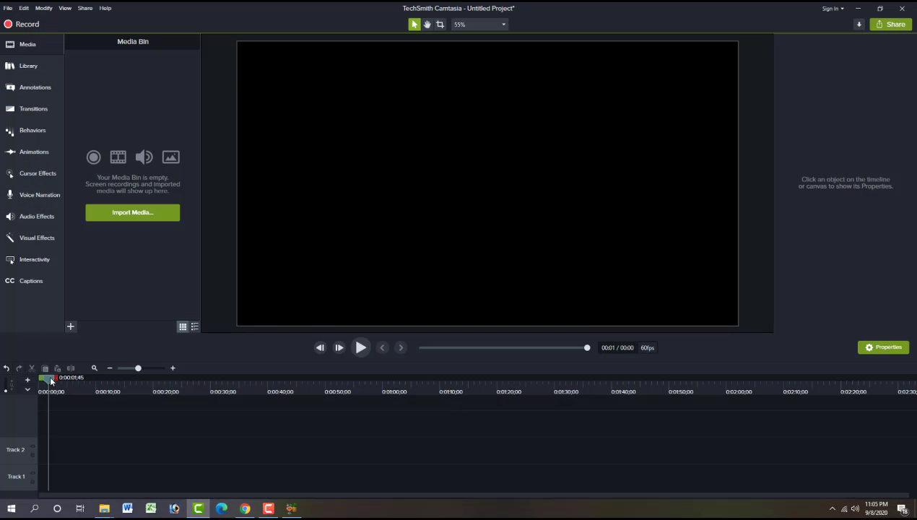
pyautogui.click(858, 8)
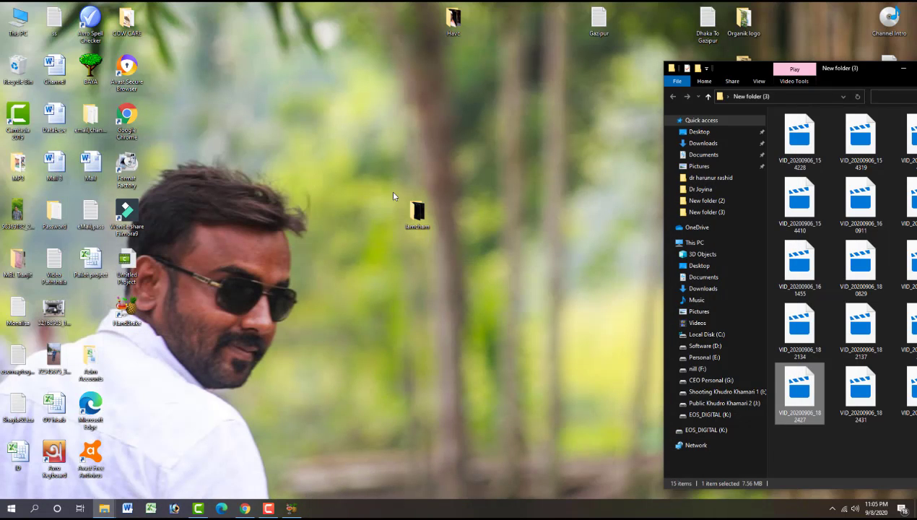
pyautogui.moveTo(417, 211); pyautogui.dragTo(310, 29)
pyautogui.rightClick(399, 138)
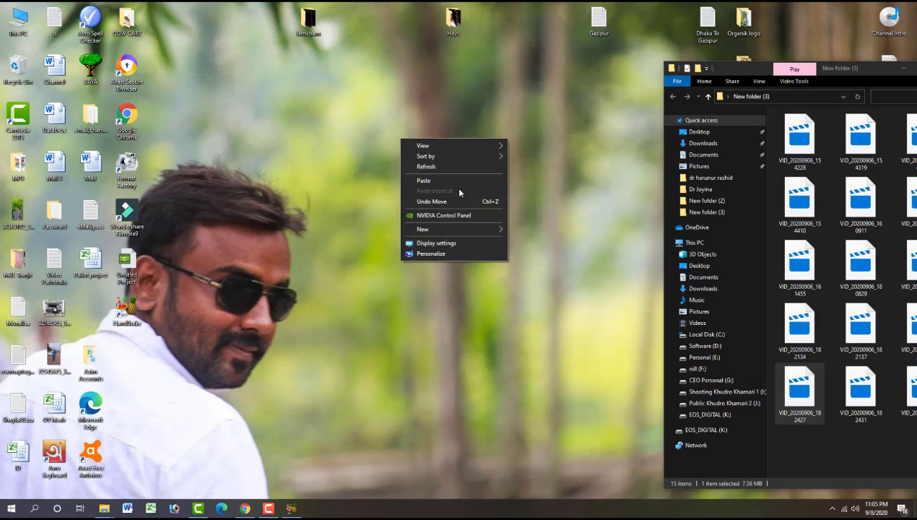
pyautogui.click(433, 167)
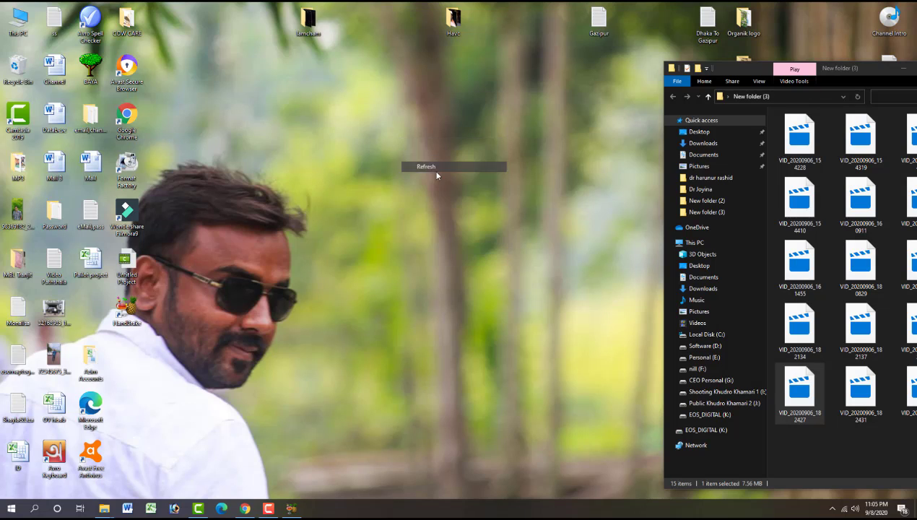
# - Launch Format Factory and try to convert VID_20200906_154228 from New folder (3) directly with the Mobile Device output
pyautogui.doubleClick(124, 169)
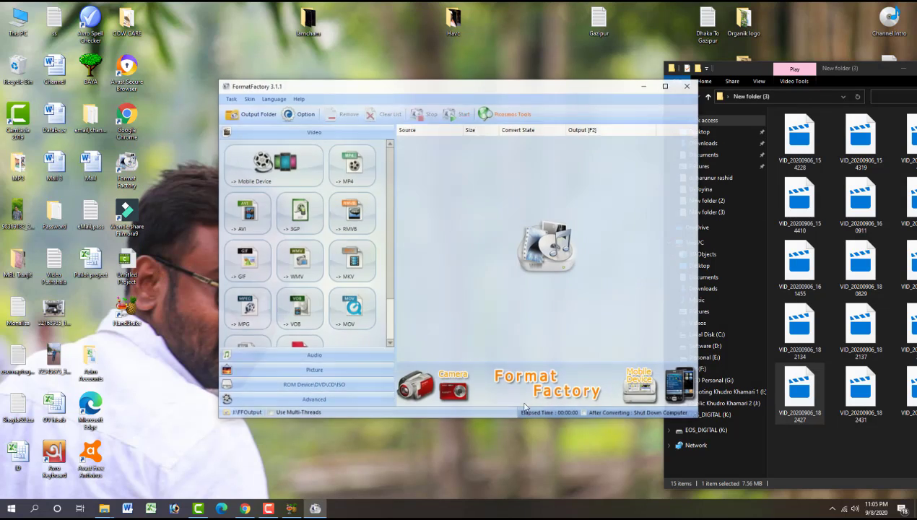
pyautogui.moveTo(392, 92); pyautogui.dragTo(314, 93)
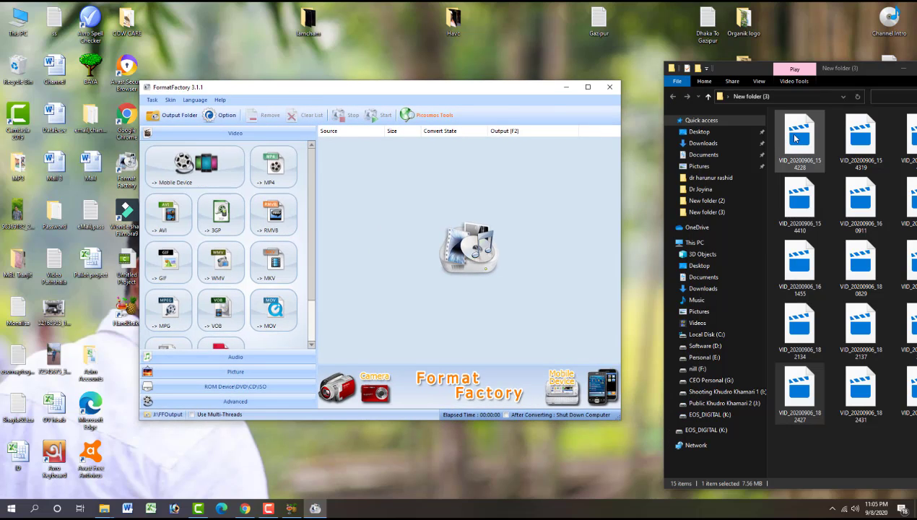
pyautogui.moveTo(799, 139); pyautogui.dragTo(425, 206)
pyautogui.click(427, 206)
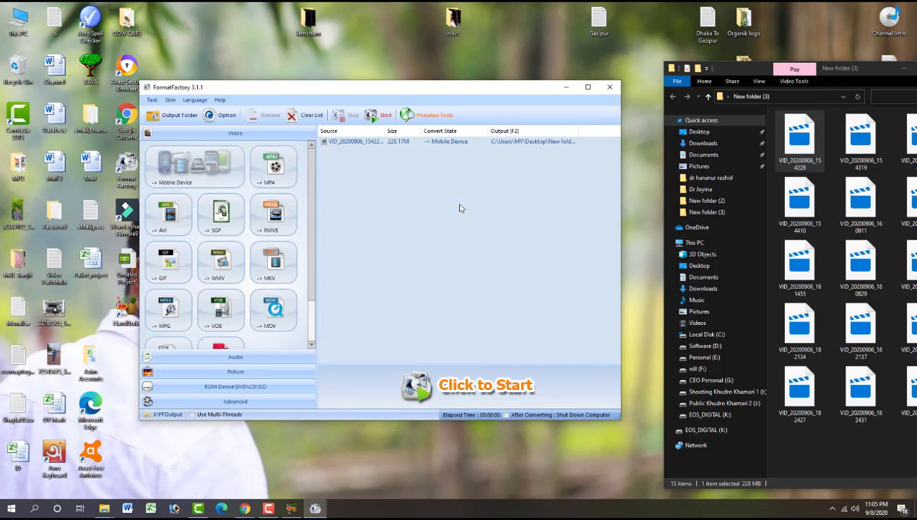
pyautogui.click(367, 143)
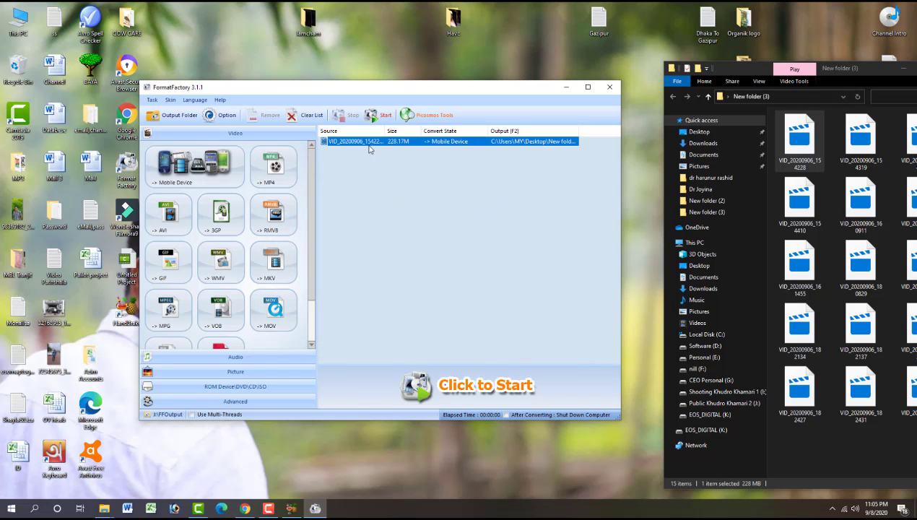
pyautogui.click(379, 117)
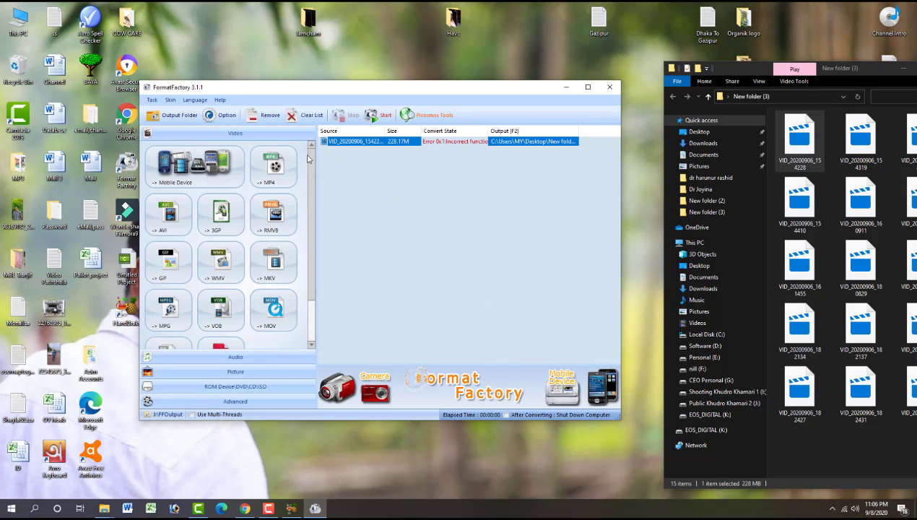
# - Try to convert 20200907_185824.mp4 from New folder (2) to MP4, without skipping the failed task
pyautogui.click(273, 165)
pyautogui.click(510, 180)
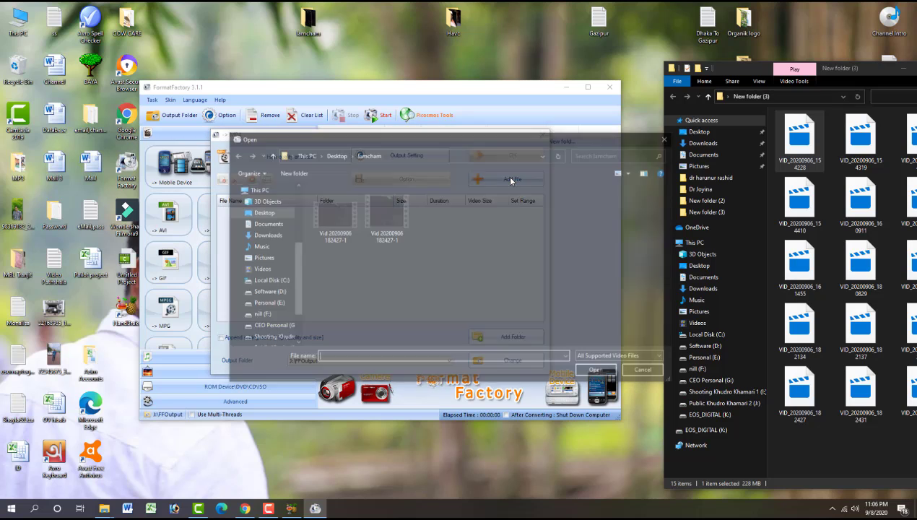
pyautogui.click(262, 214)
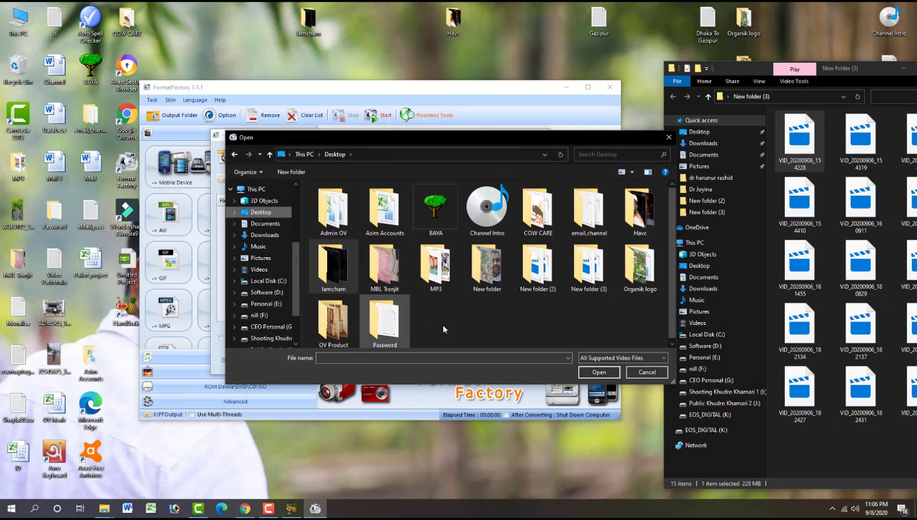
pyautogui.doubleClick(543, 269)
pyautogui.click(419, 226)
pyautogui.doubleClick(419, 226)
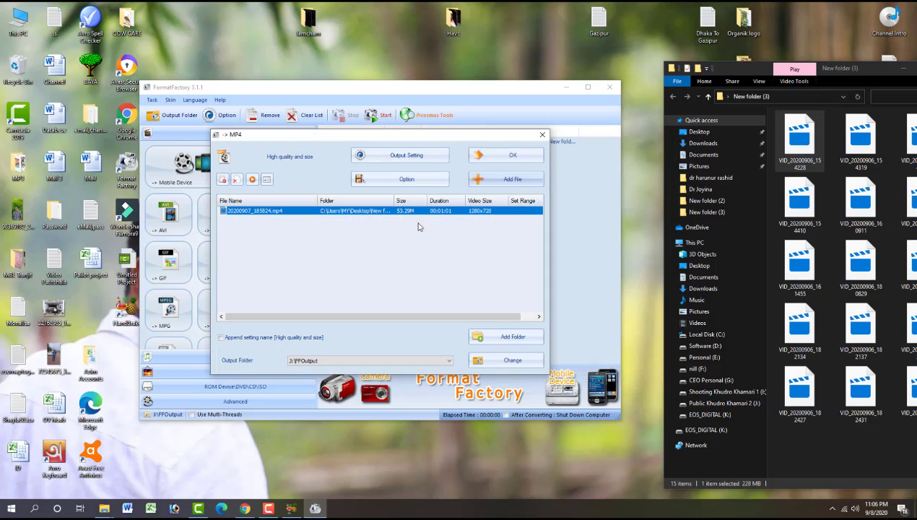
pyautogui.click(502, 158)
pyautogui.click(385, 117)
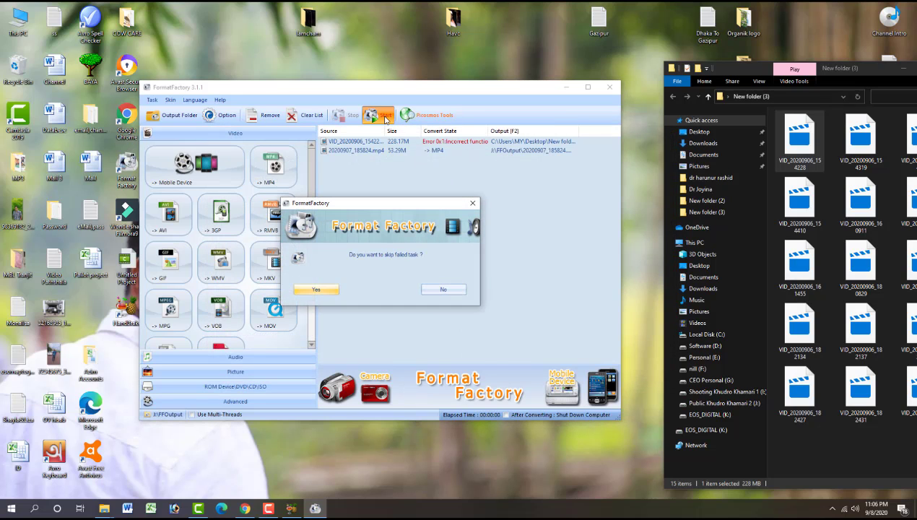
pyautogui.click(450, 290)
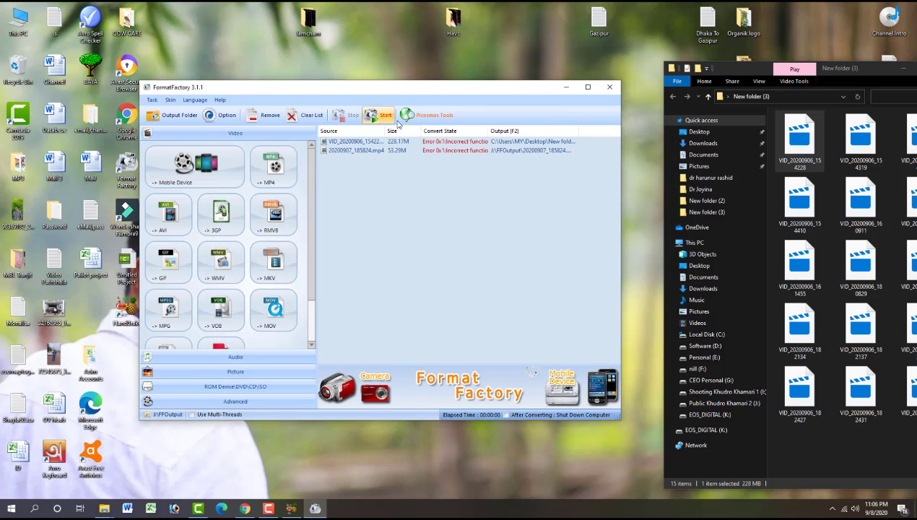
# - Close Format Factory and the New folder (3) window, and refresh the desktop
pyautogui.click(612, 89)
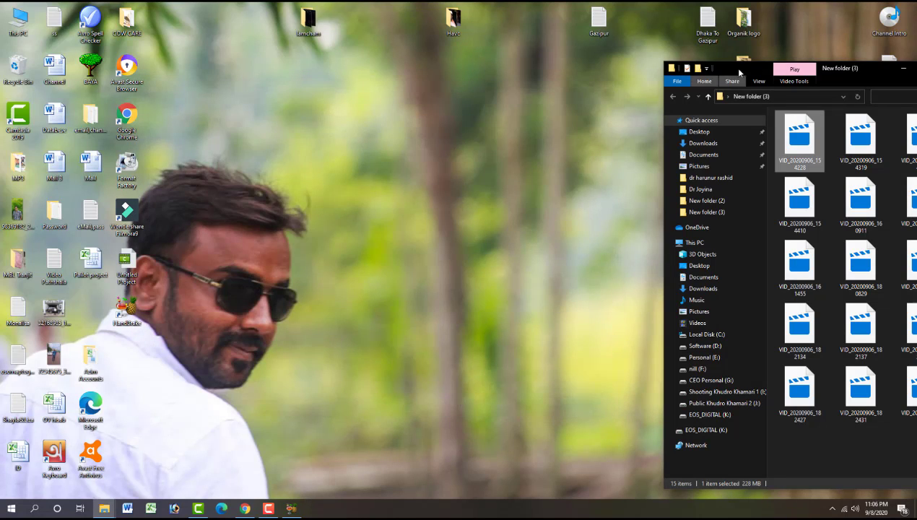
pyautogui.moveTo(758, 70); pyautogui.dragTo(454, 80)
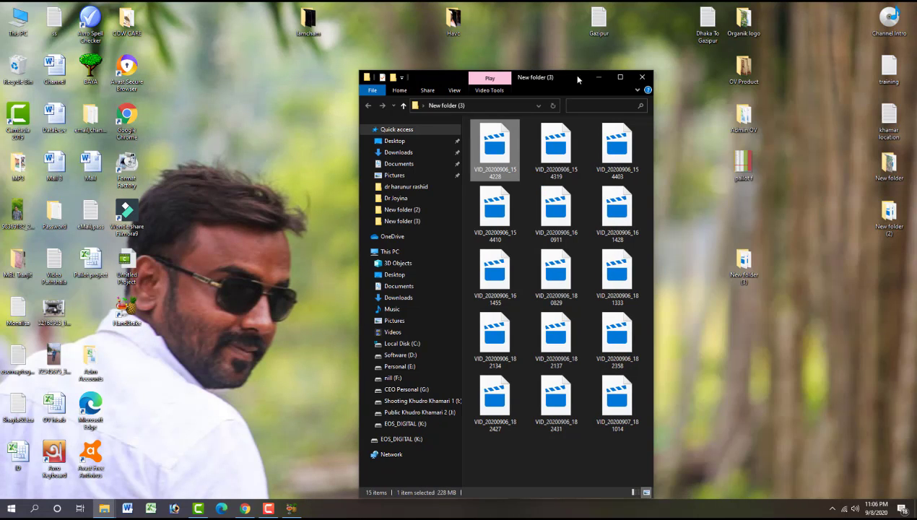
pyautogui.click(643, 78)
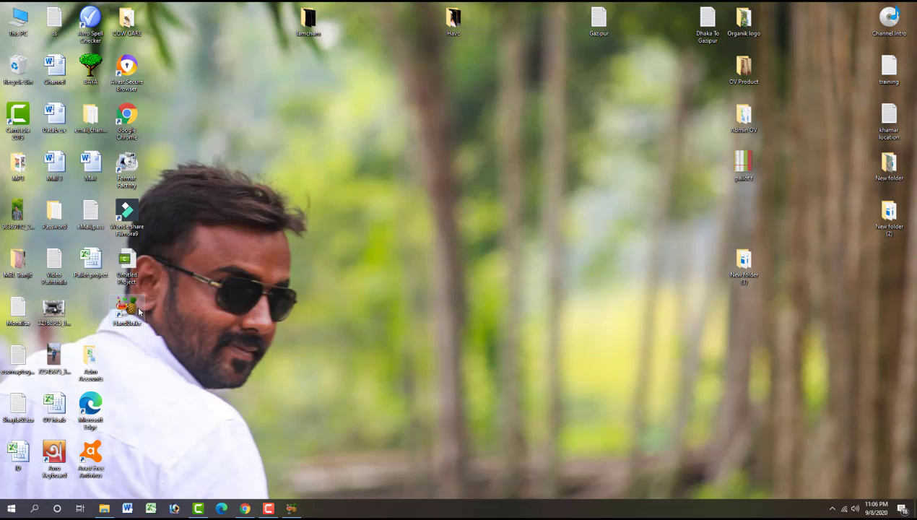
pyautogui.rightClick(221, 291)
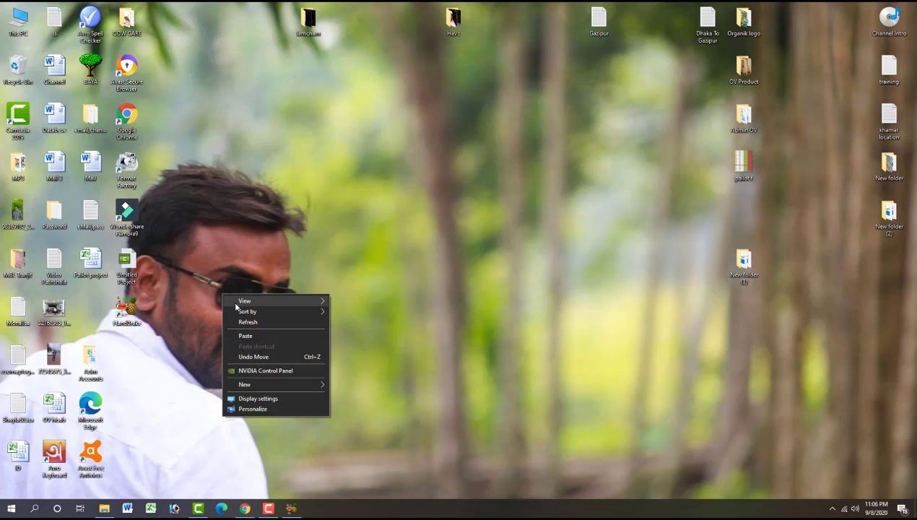
pyautogui.click(236, 318)
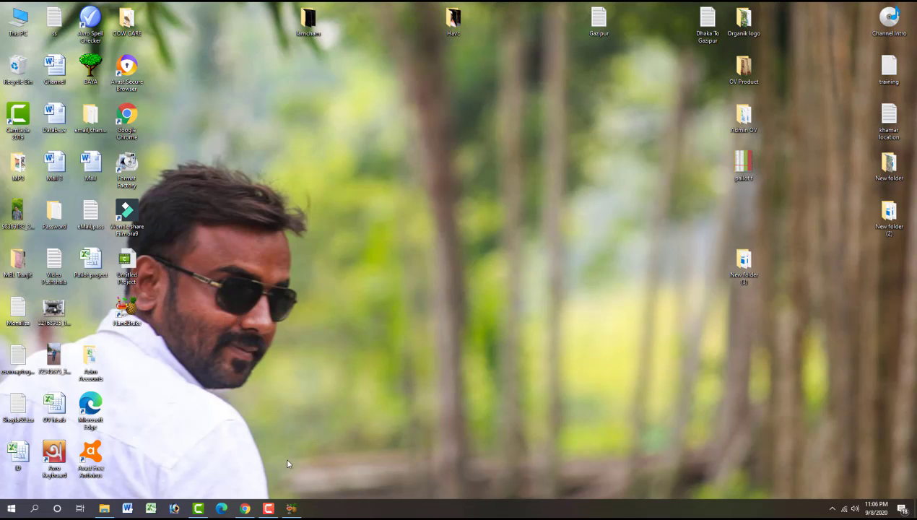
# - Bring up HandBrake, close it, and refresh the desktop again
pyautogui.click(289, 508)
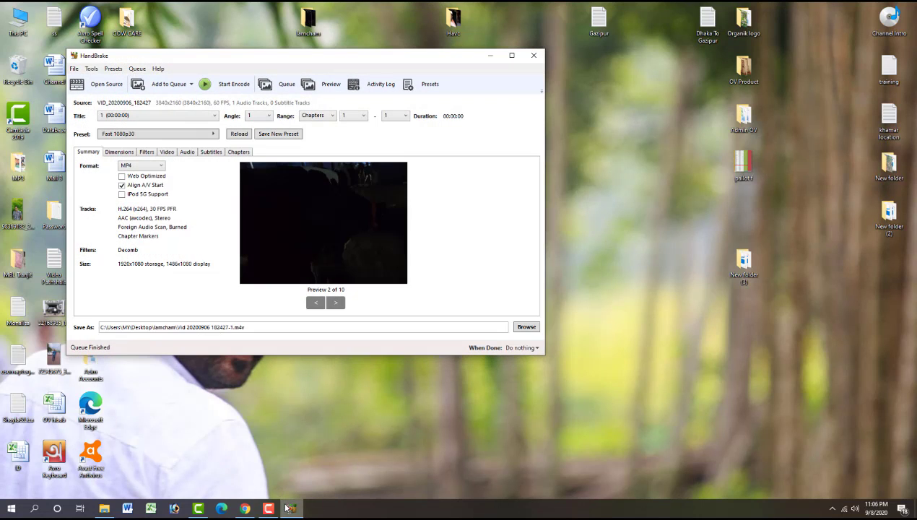
pyautogui.click(532, 56)
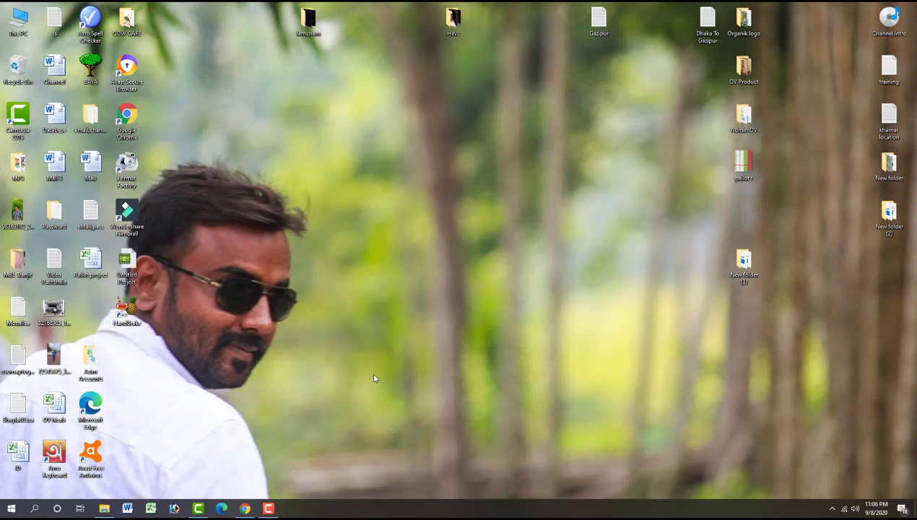
pyautogui.moveTo(195, 509)
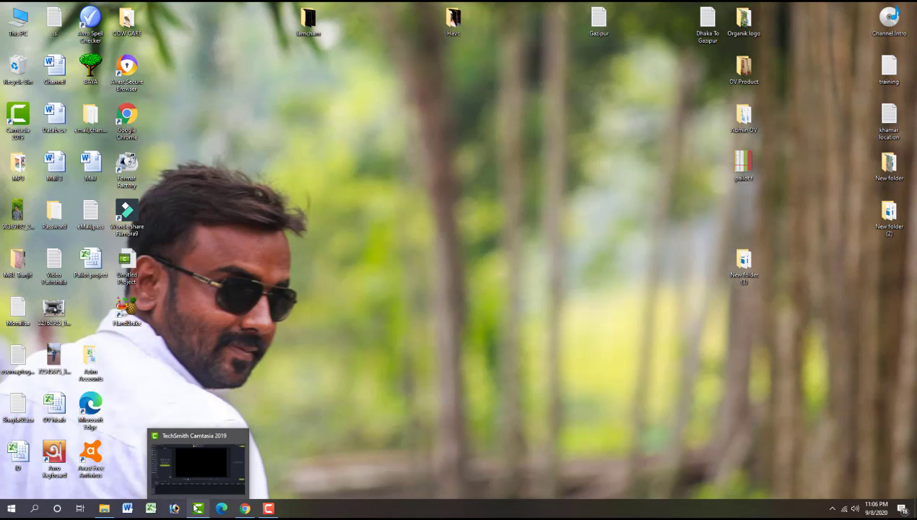
pyautogui.rightClick(310, 177)
pyautogui.click(333, 206)
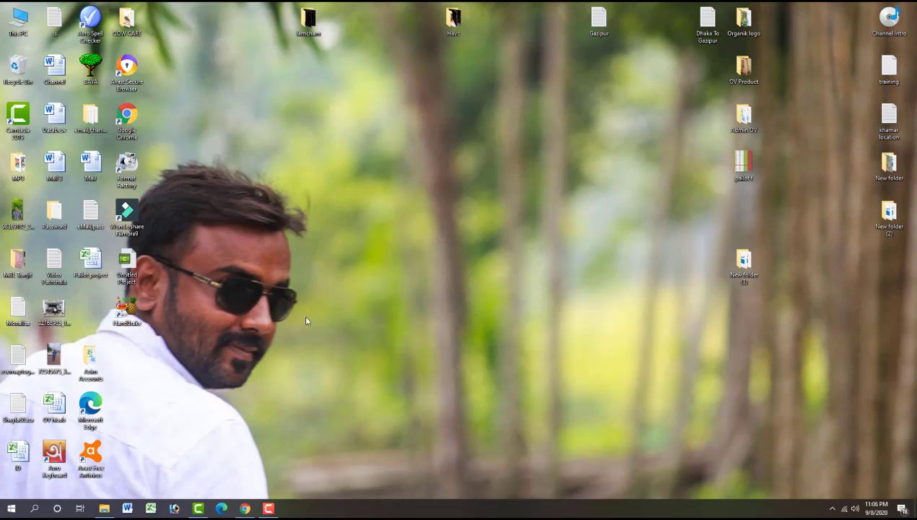
# - Switch to Chrome and view the HandBrake downloads page, the HEVC to MP4 video, and the Me & My Mom and khudro khamari channels
pyautogui.click(246, 509)
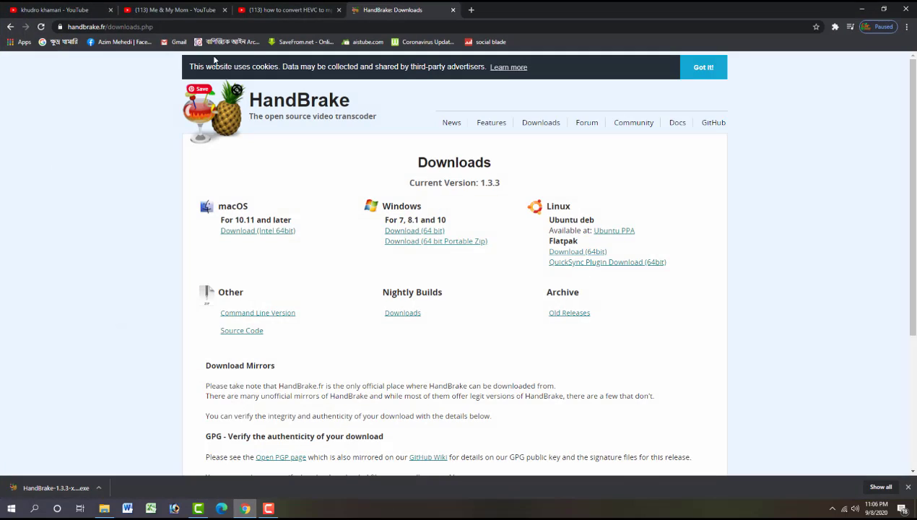
pyautogui.click(264, 9)
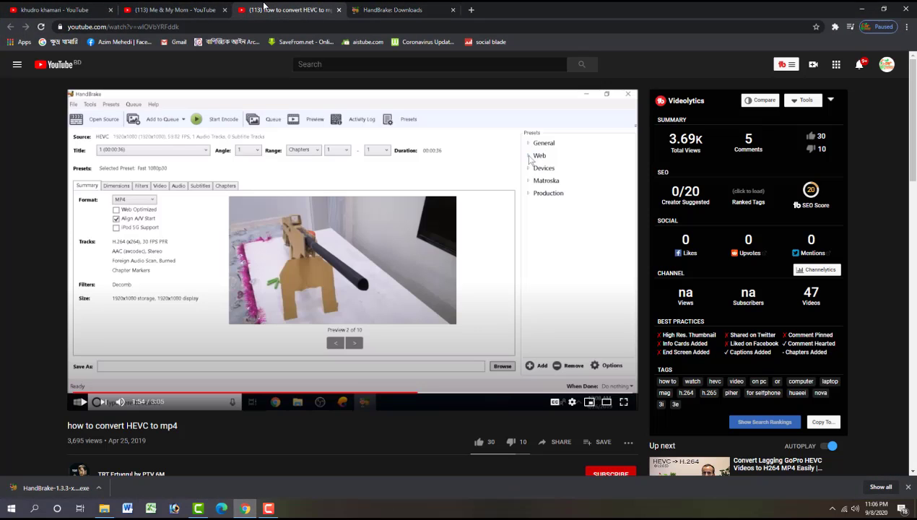
pyautogui.click(126, 6)
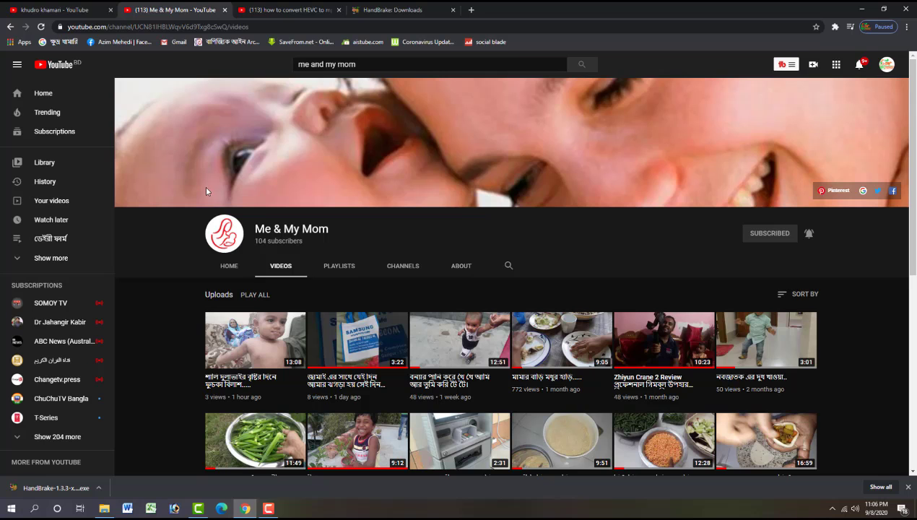
pyautogui.click(28, 6)
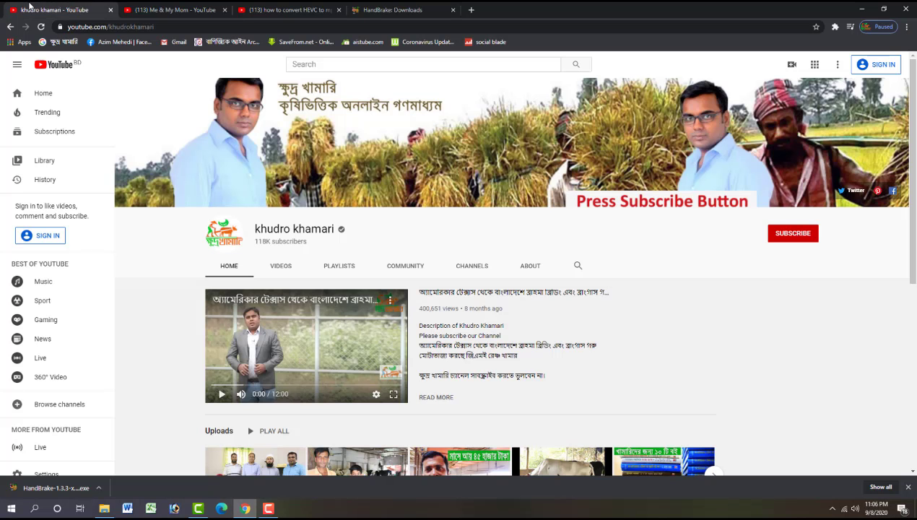